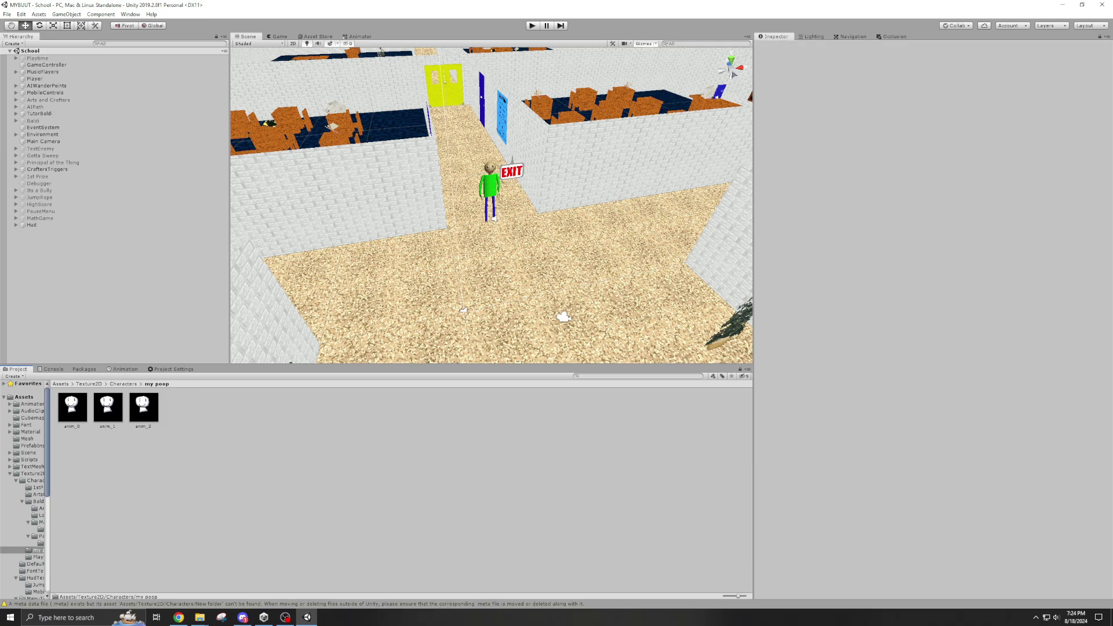
Step: Scroll the Project list up and turn the Scene view toward the wall beside Baldi
scroll(492, 206, "up", 10)
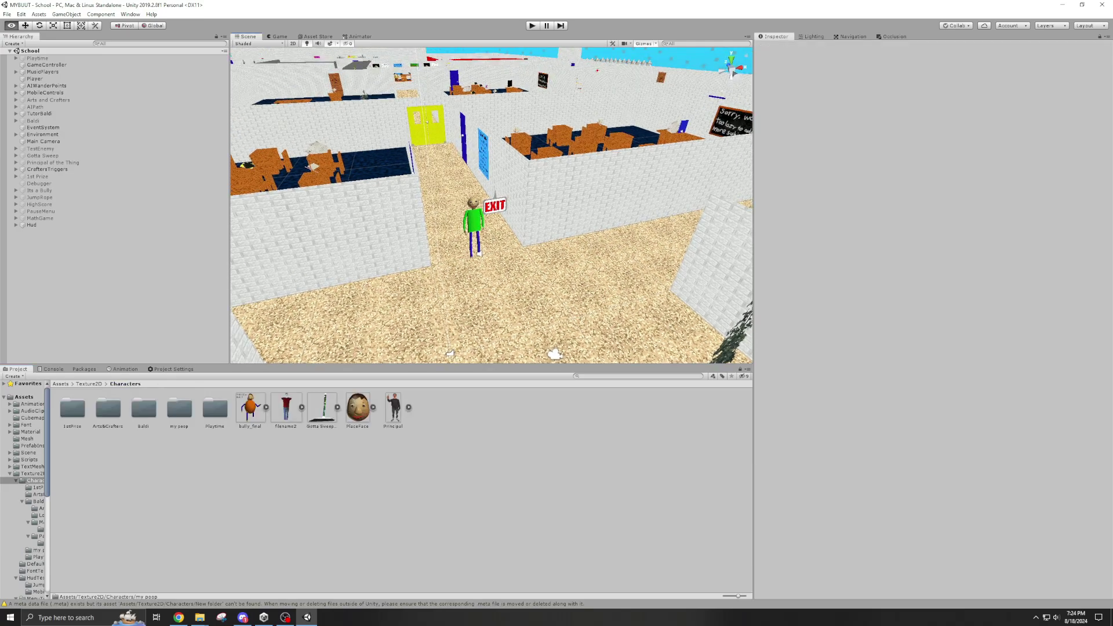
right_click_drag(491, 205, 440, 204)
Step: Check bully_final's texture type, then select anim_0 through anim_2 in the my poop folder
left_click(249, 409)
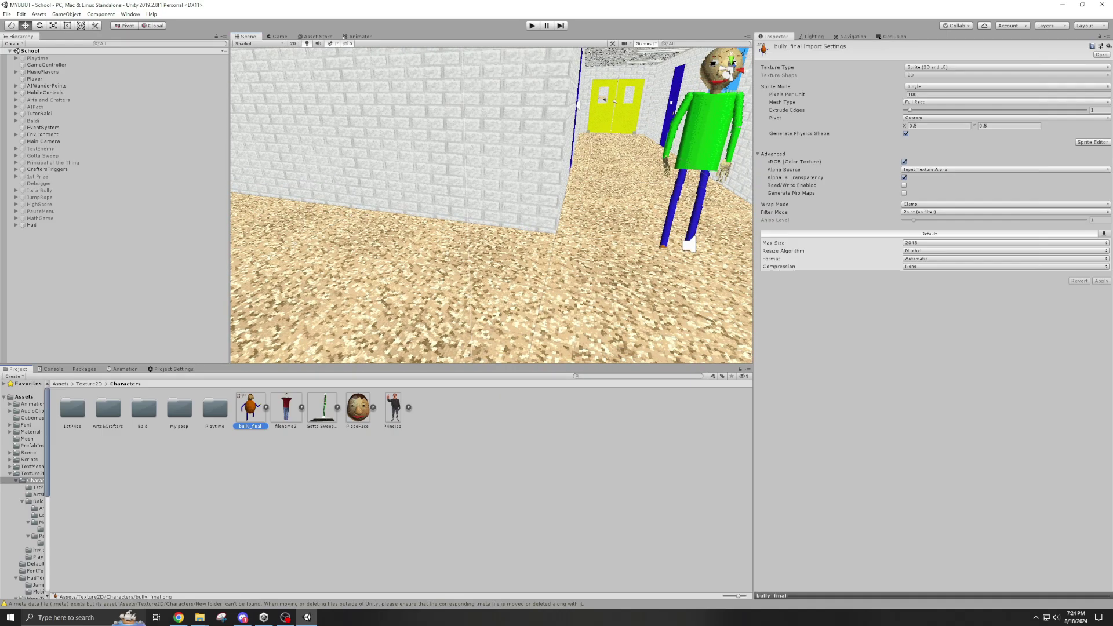
left_click(927, 67)
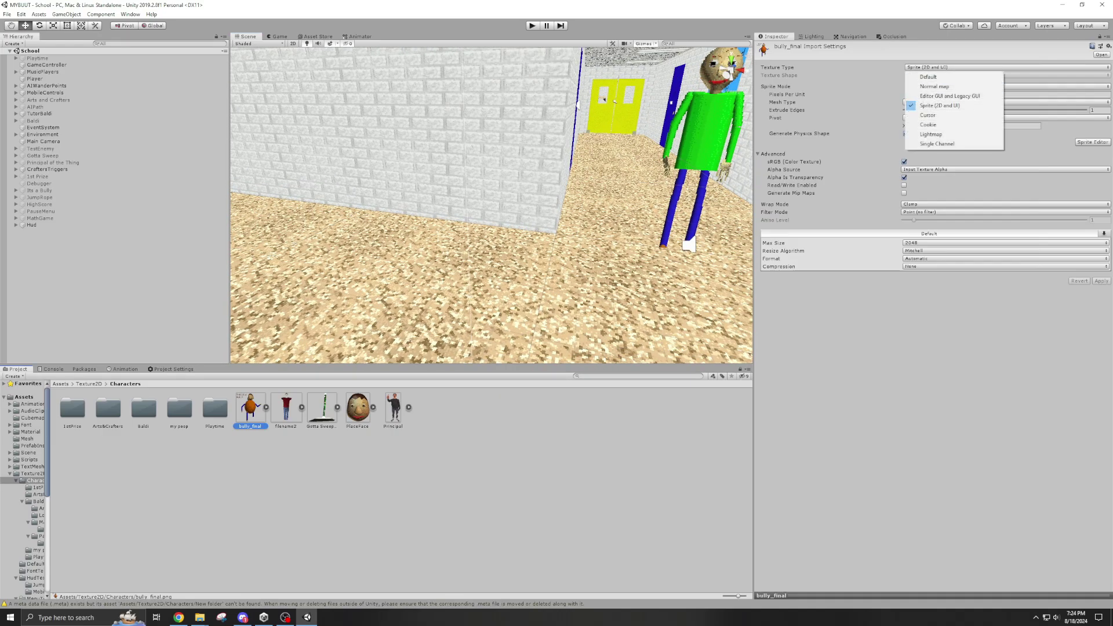
key("Escape")
double_click(180, 409)
left_click(72, 407)
left_click(143, 407, "shift")
left_click(1007, 259)
left_click(927, 67)
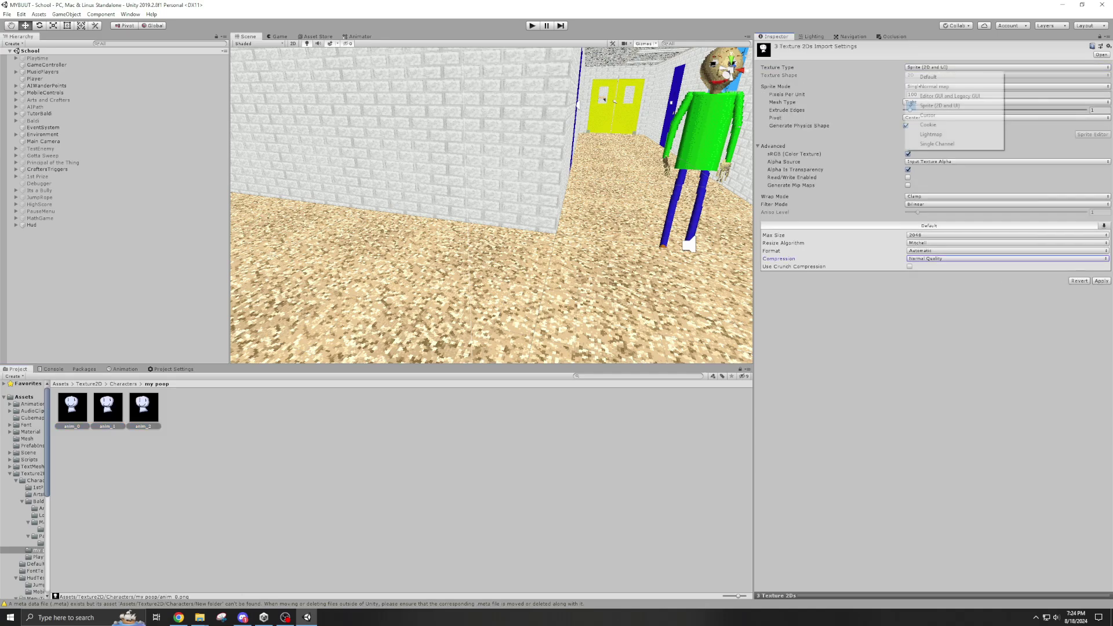
key("Escape")
Step: Set Compression None, Filter Point (no filter), Pivot Custom, Mesh Type Full Rect, and apply
left_click(1007, 258)
left_click(928, 268)
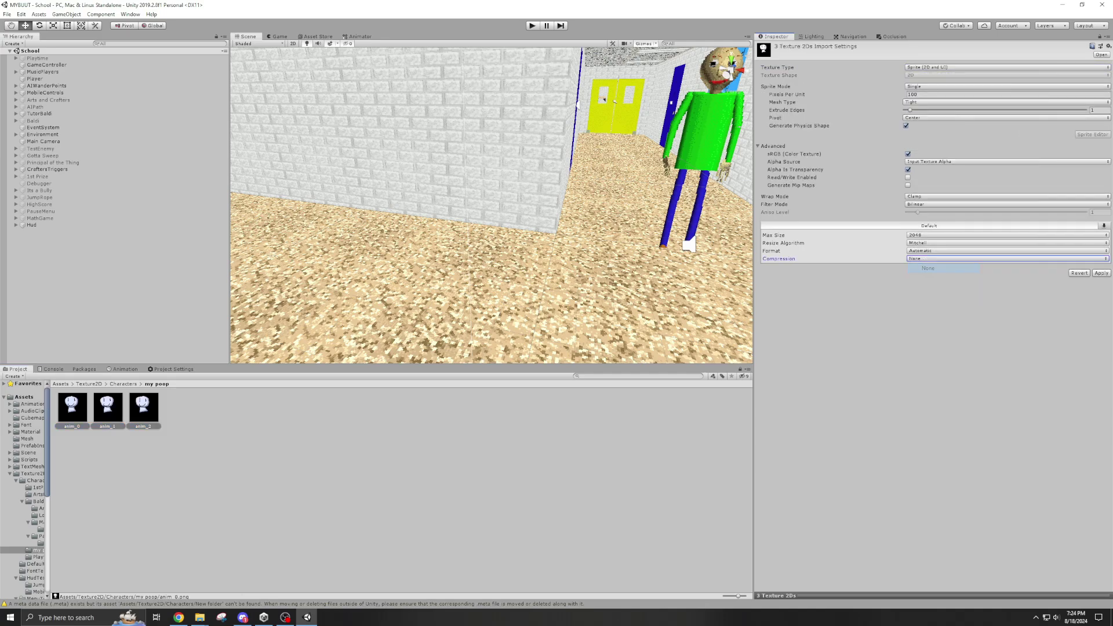
left_click(1007, 204)
left_click(927, 213)
left_click(908, 170)
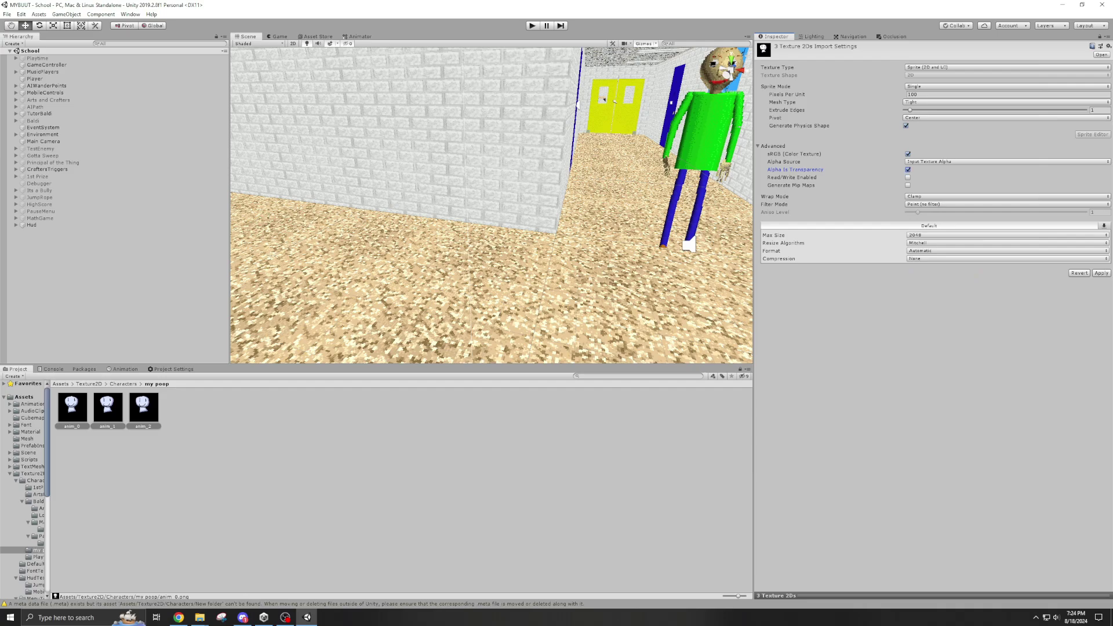
left_click(1007, 117)
left_click(927, 215)
left_click(1006, 102)
left_click(928, 111)
left_click(1101, 281)
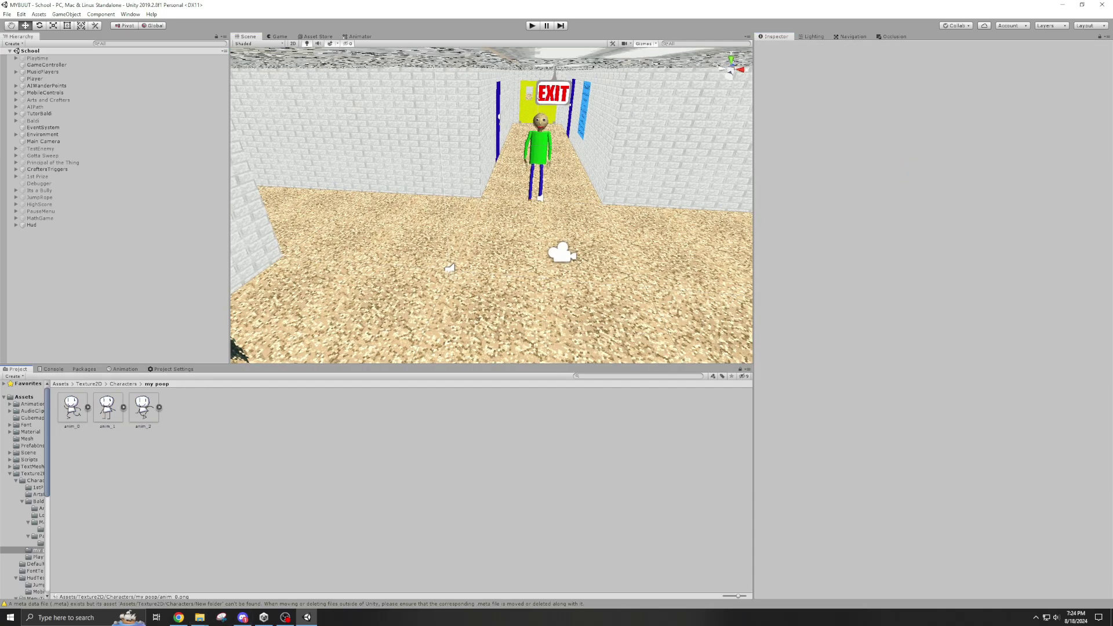
Step: Open Assets > AnimationClip and create a New Animation clip there
left_click(24, 397)
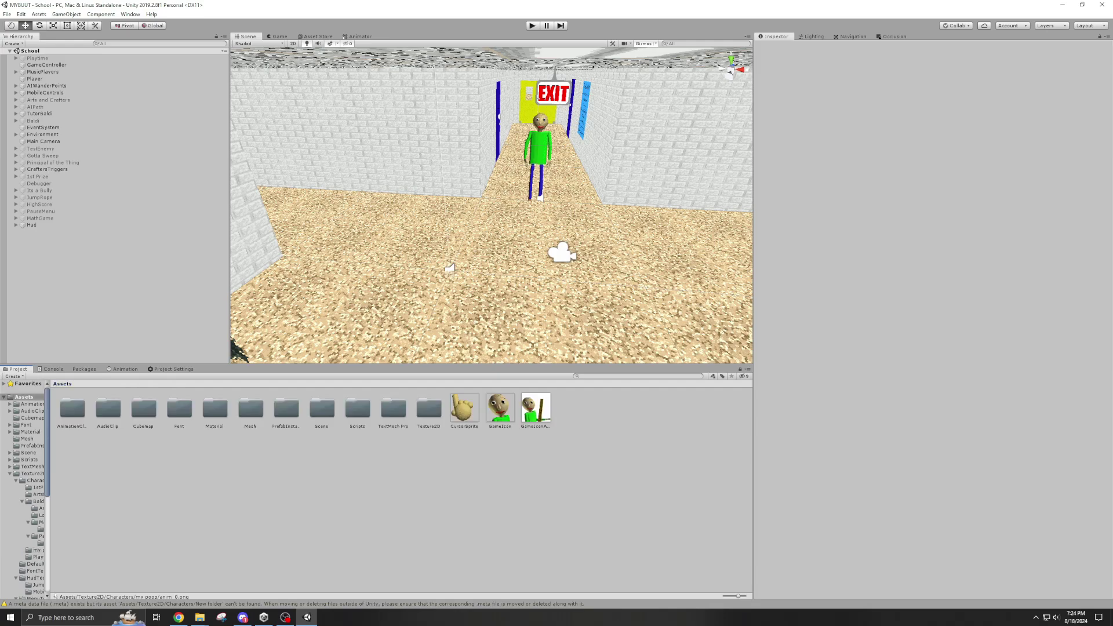
left_click(72, 409)
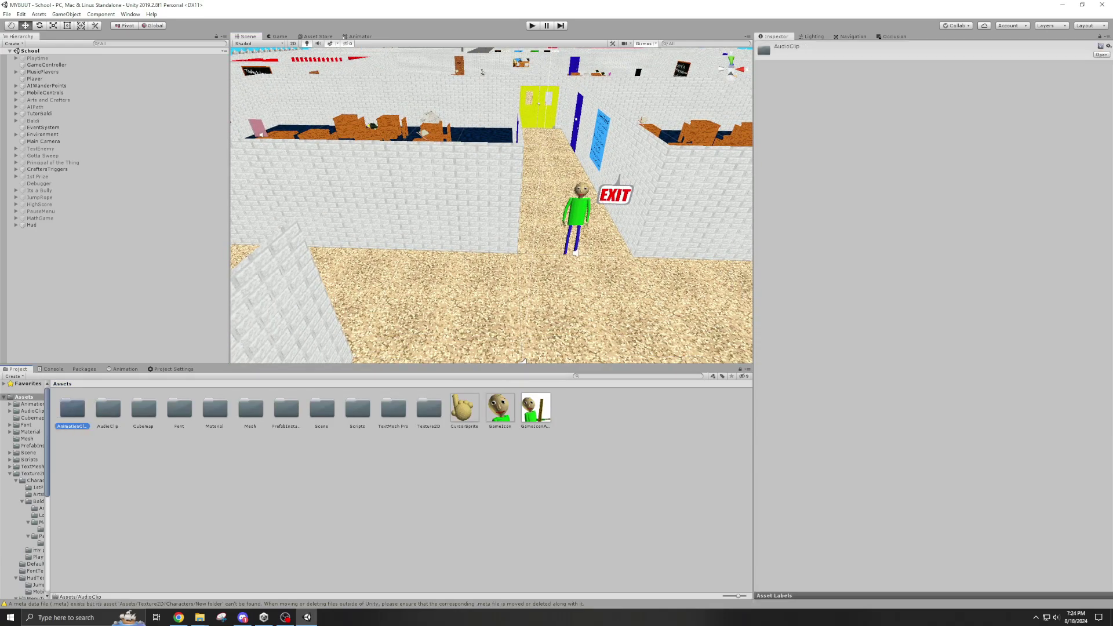
double_click(72, 408)
right_click(196, 481)
mouse_move(261, 277)
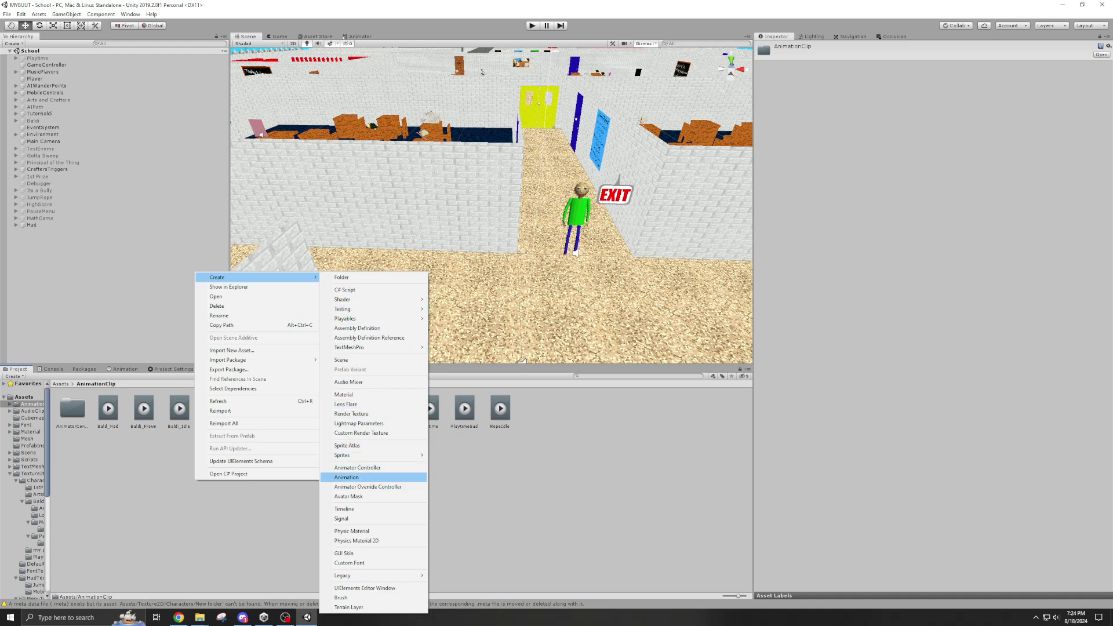
left_click(347, 477)
key("Return")
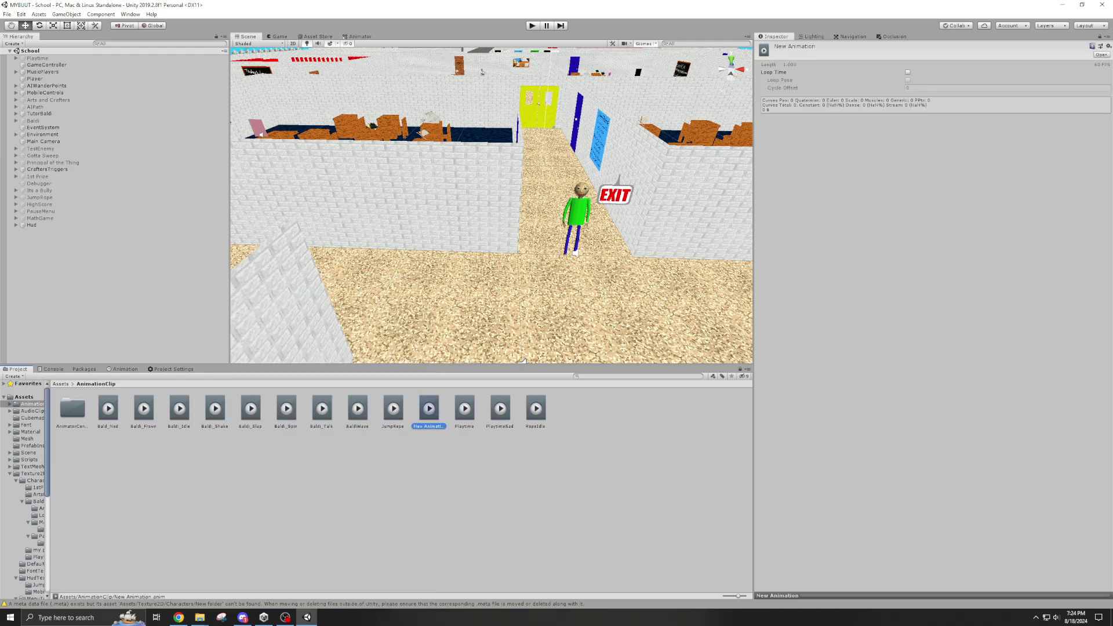
Step: Delete the trial New Animation clip and briefly browse the editor's top menus
key("Delete")
left_click(581, 325)
left_click(152, 14)
mouse_move(131, 14)
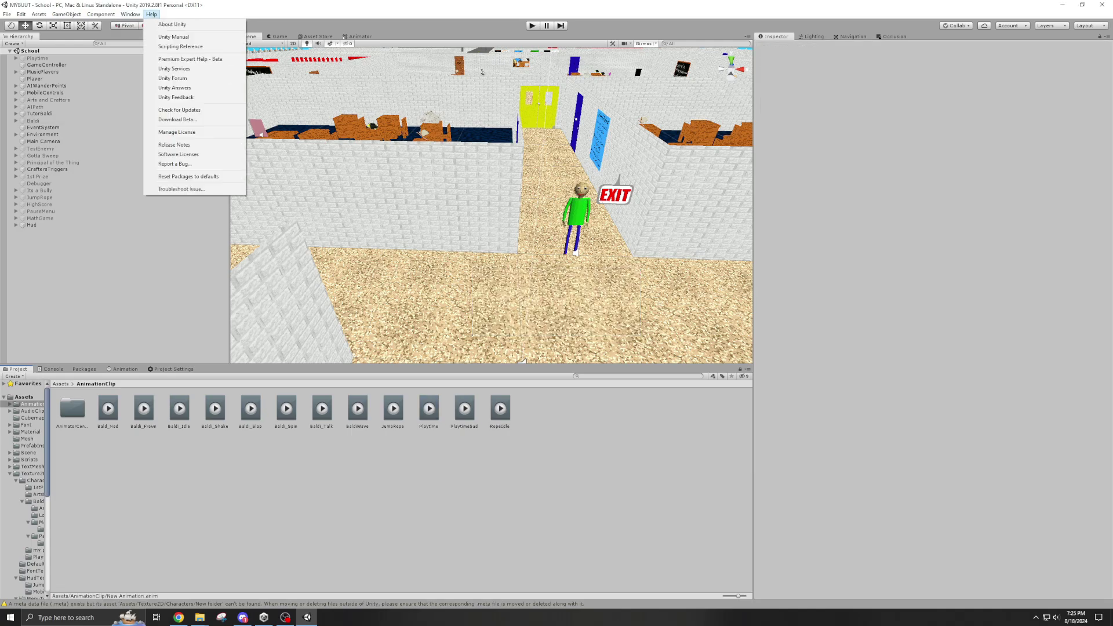
key("Escape")
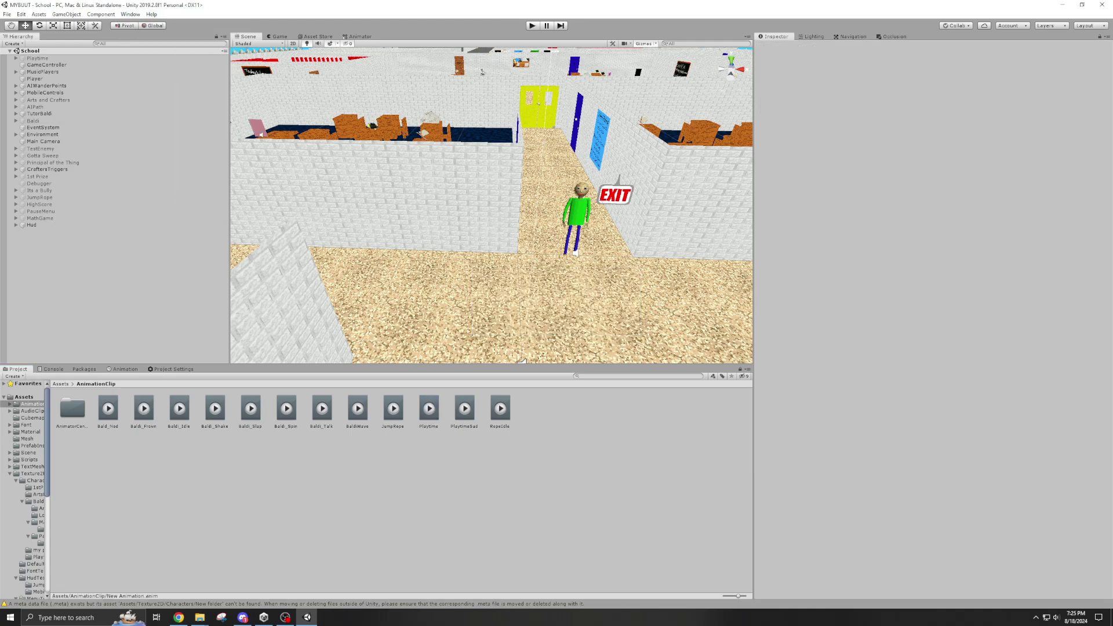
Step: Look at the Animator graph and its layer list, then return to the Scene view
left_click(360, 36)
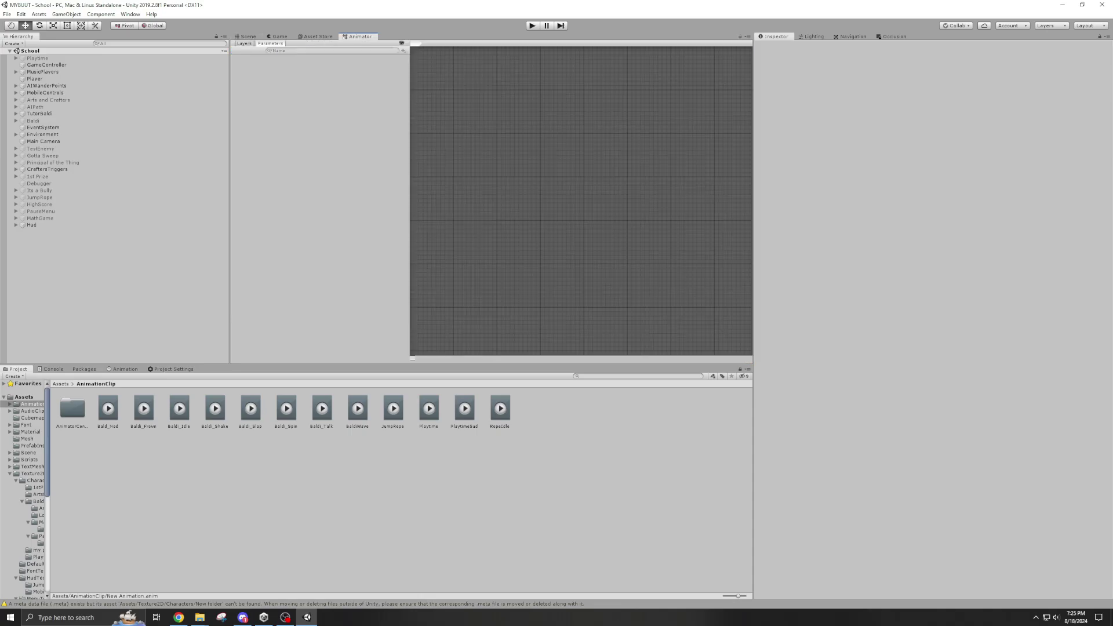
left_click(244, 44)
left_click(249, 36)
Step: Open the Animation window from Window > Animation and dock it beside the Animator tab
left_click(151, 14)
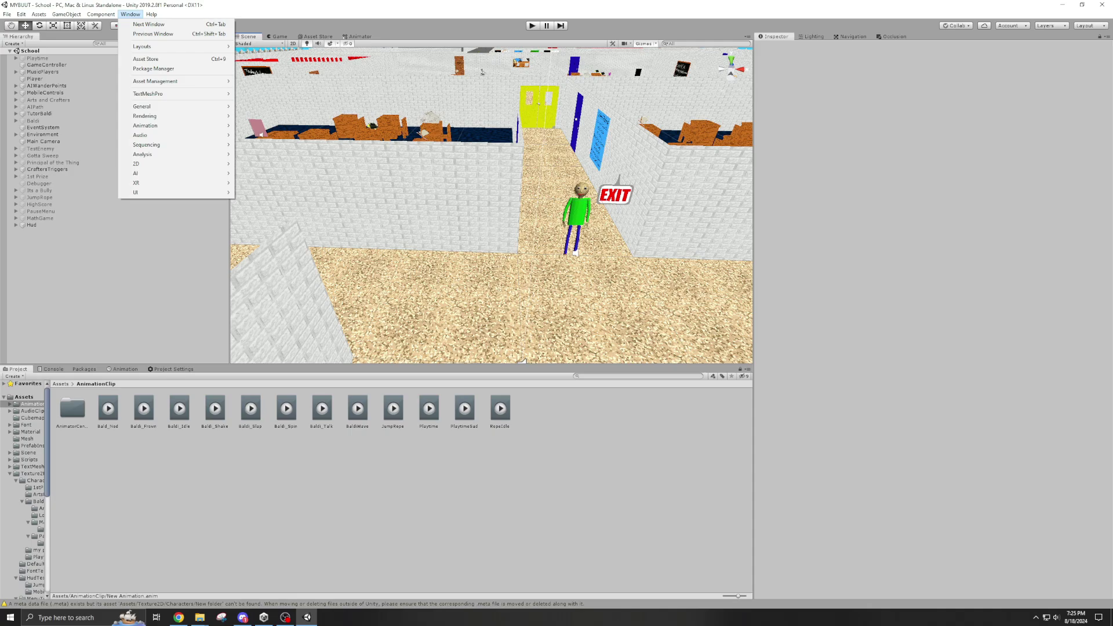
mouse_move(146, 125)
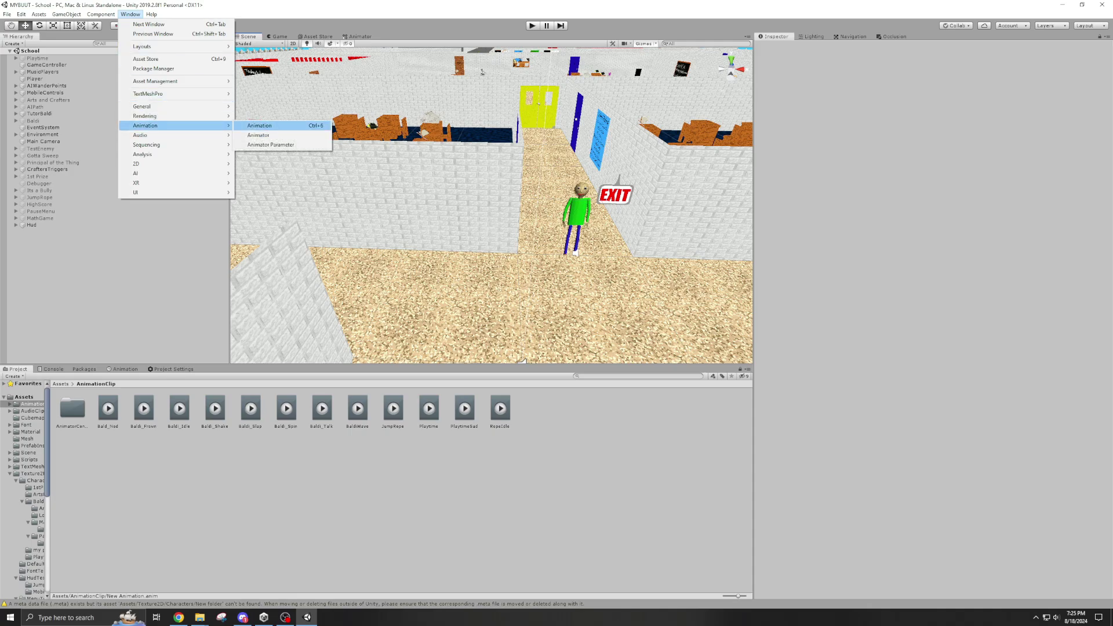
left_click(261, 125)
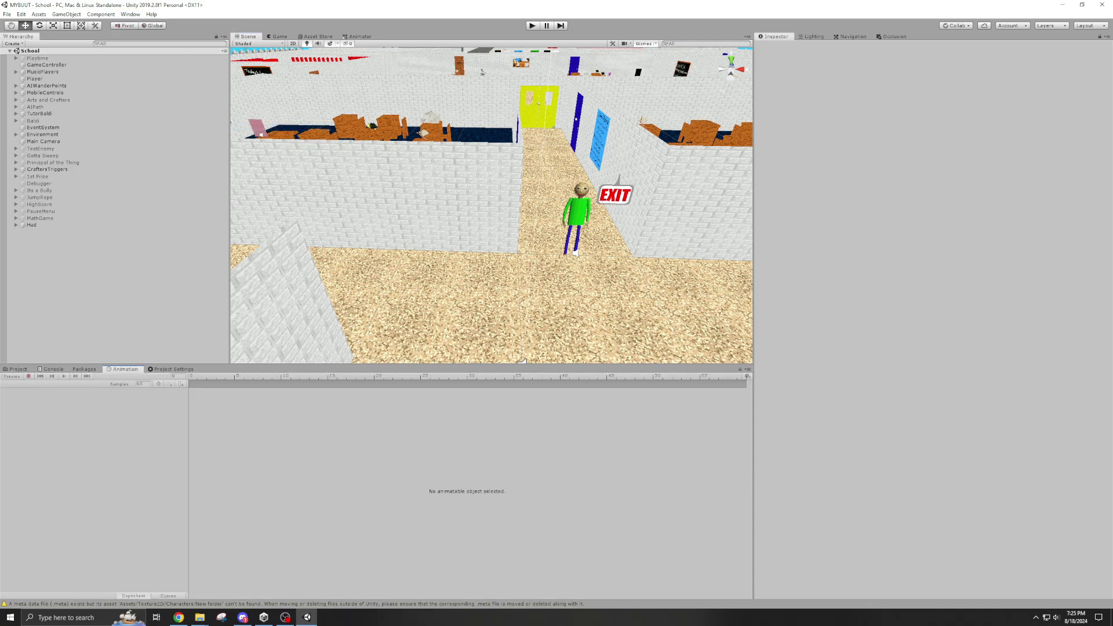
left_click_drag(121, 368, 409, 36)
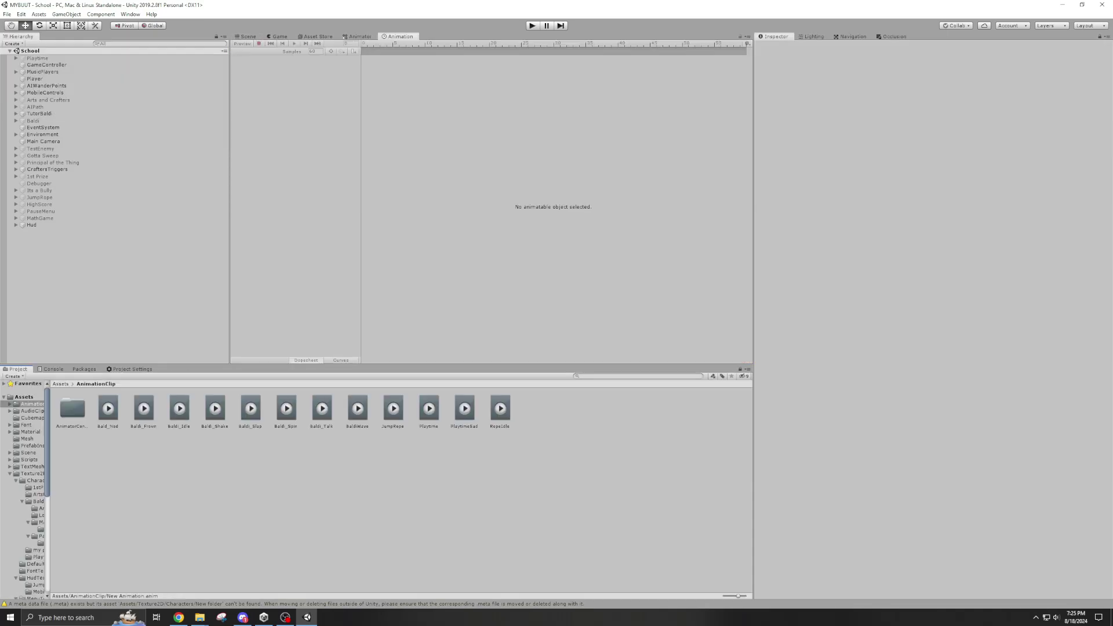
left_click(246, 36)
left_click(43, 170)
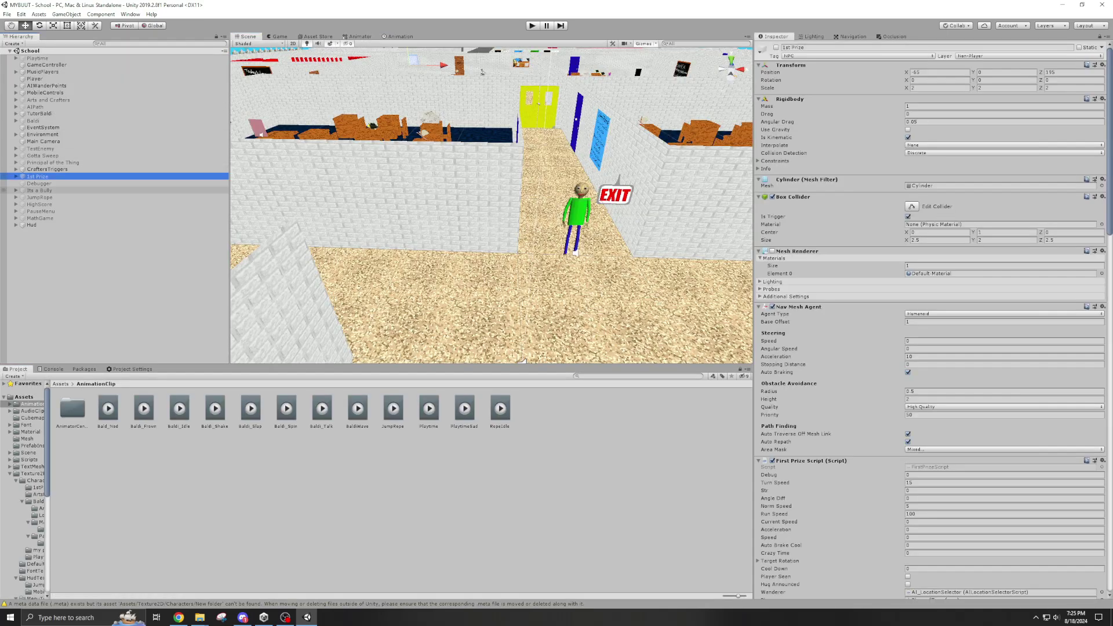
Step: Duplicate TestEnemy with Ctrl+D and slide the TestEnemy (1) copy along the X axis
left_click(43, 155)
left_click(41, 149)
key("ctrl+d")
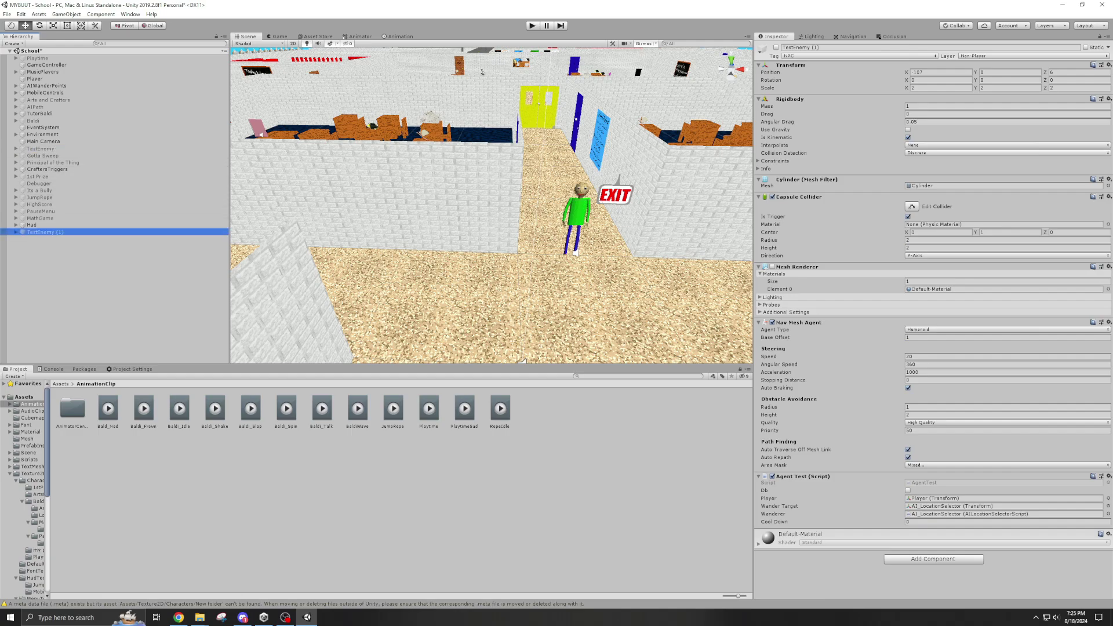
right_click_drag(492, 203, 500, 229)
left_click_drag(498, 280, 555, 291)
key("ctrl+6")
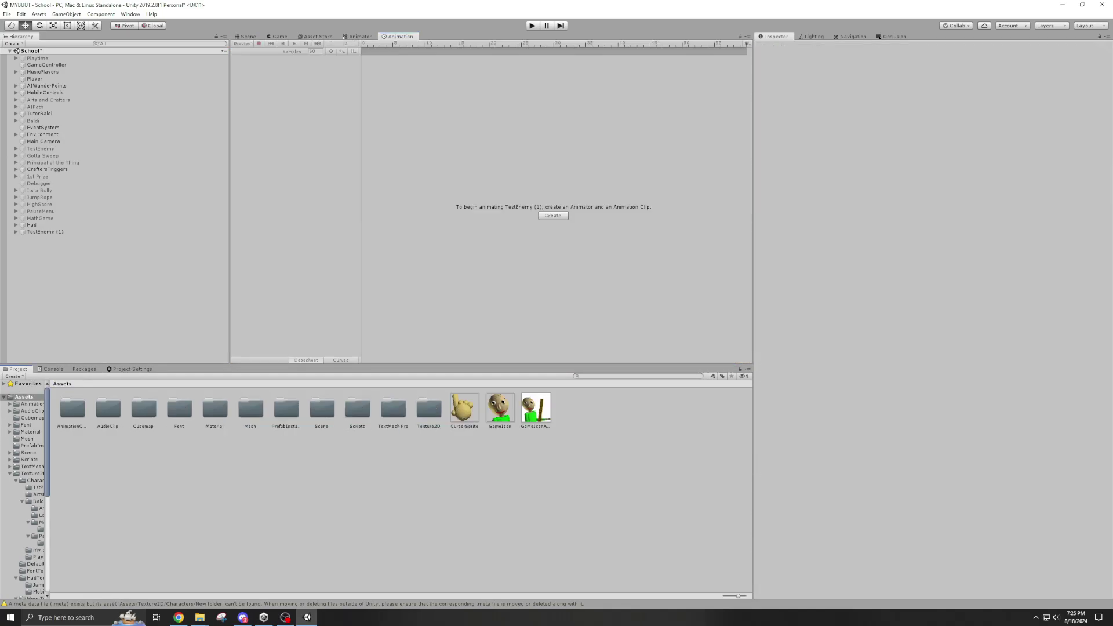
left_click(35, 480)
Step: With anim_0 selected, save a new clip named animatrion_swag in Assets/AnimationClip
left_click(35, 550)
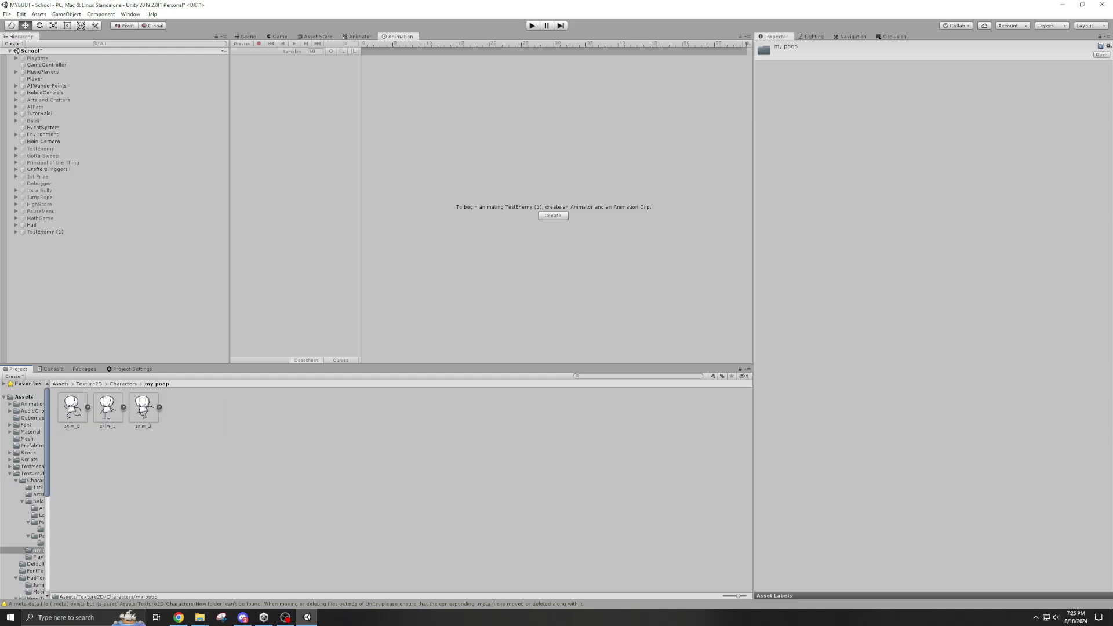
left_click(72, 409)
left_click(552, 215)
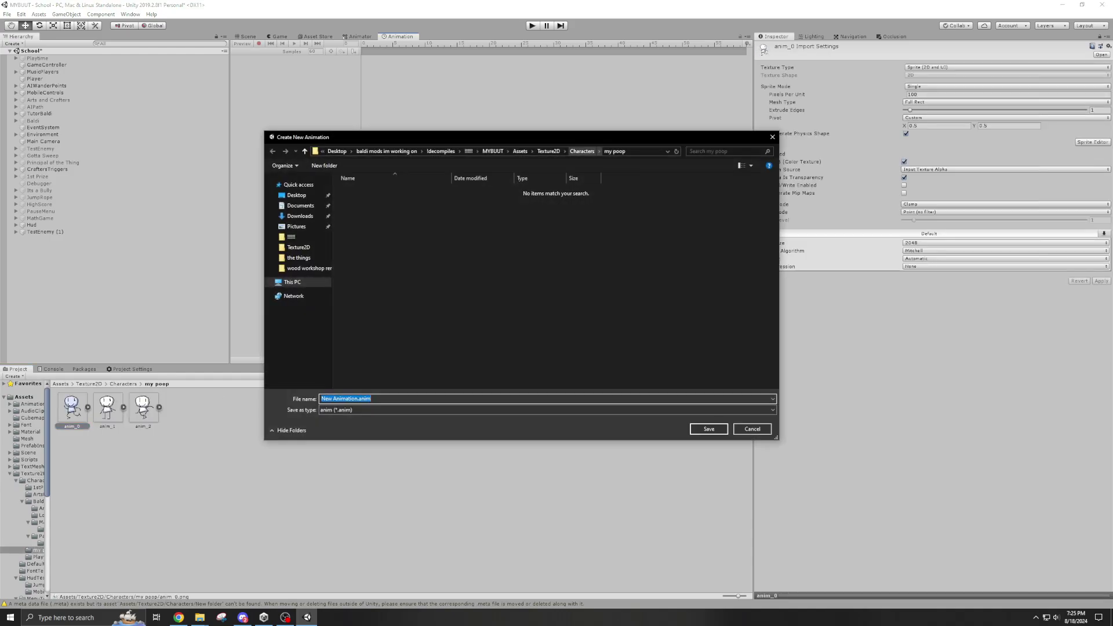
left_click(520, 151)
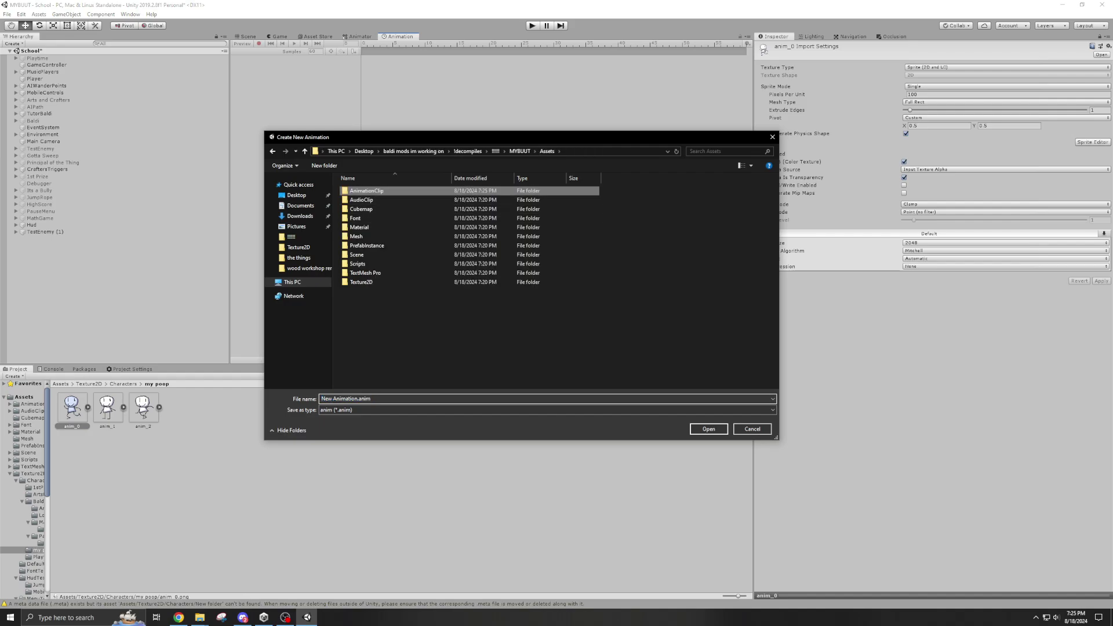
double_click(367, 190)
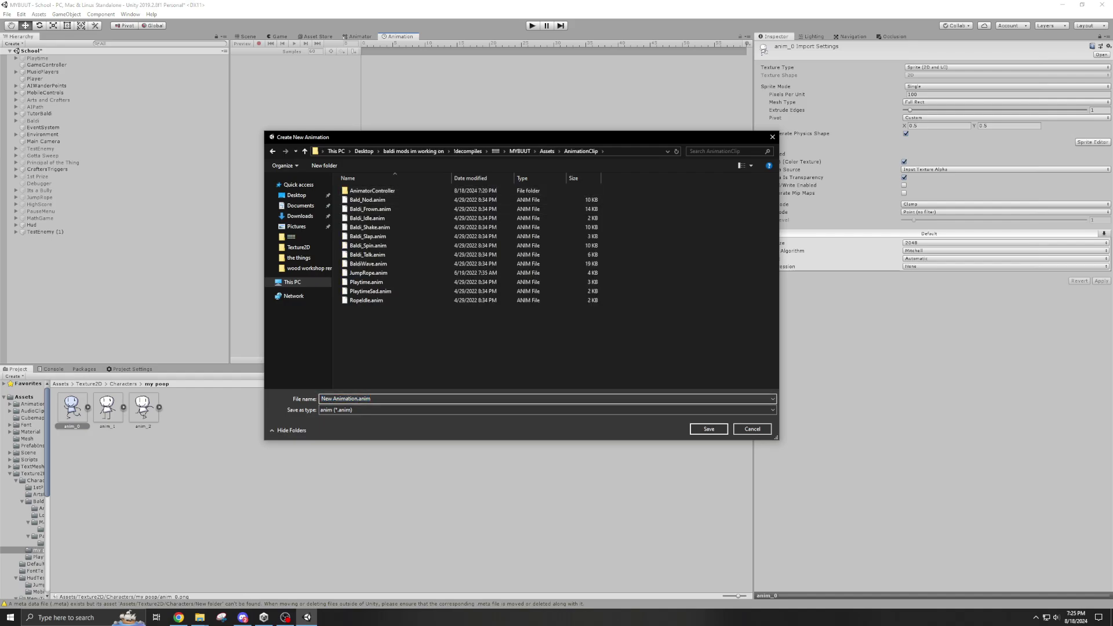
type("animatrion_swag")
key("Return")
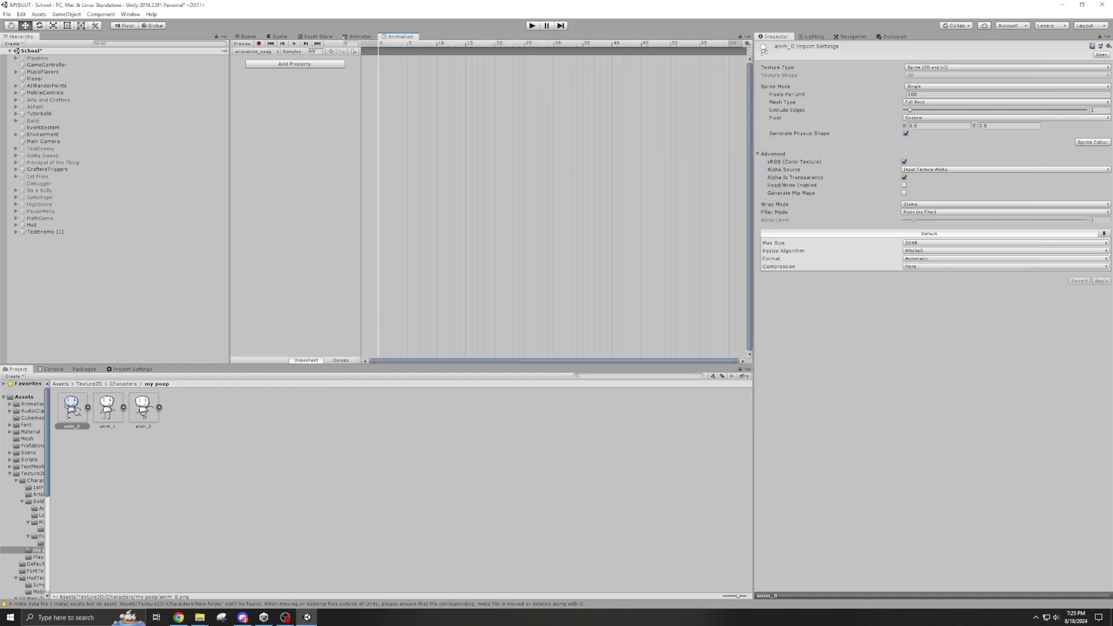
Step: With anim_0–anim_2 selected, add the PlaceFace Sprite Renderer property, then select TestEnemy (1)
left_click(142, 405, "shift")
left_click(294, 64)
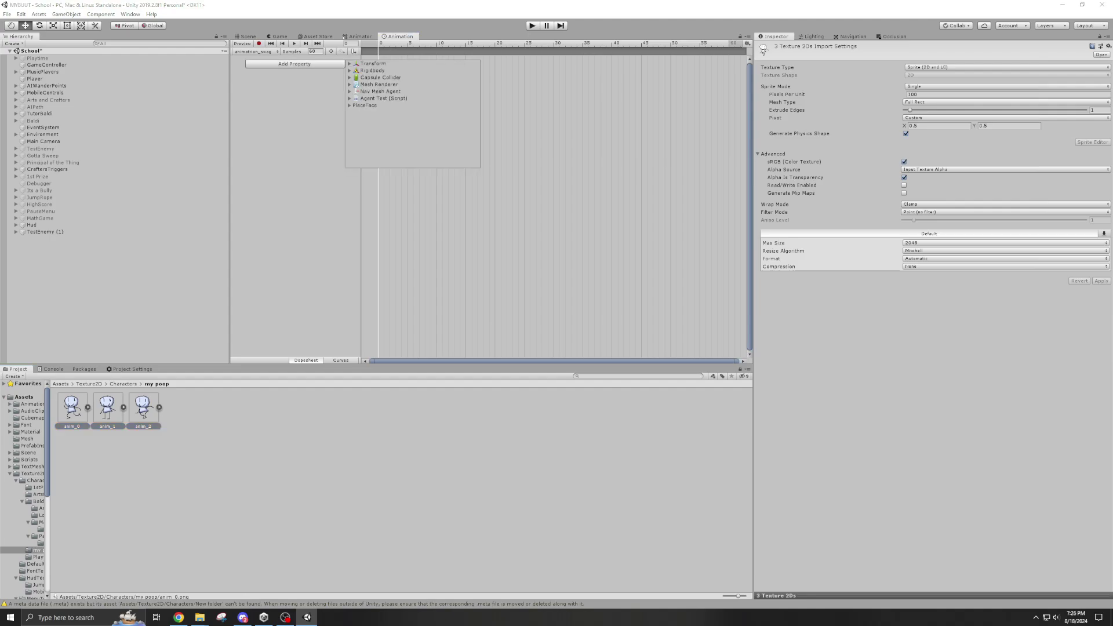
key("Right")
left_click(362, 127)
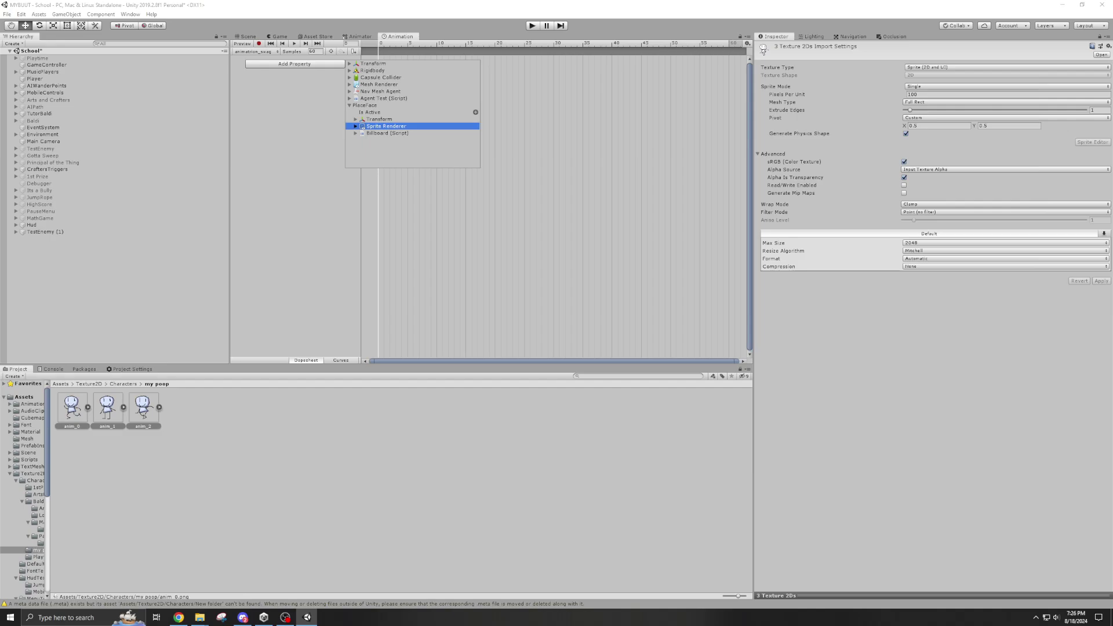
left_click(247, 36)
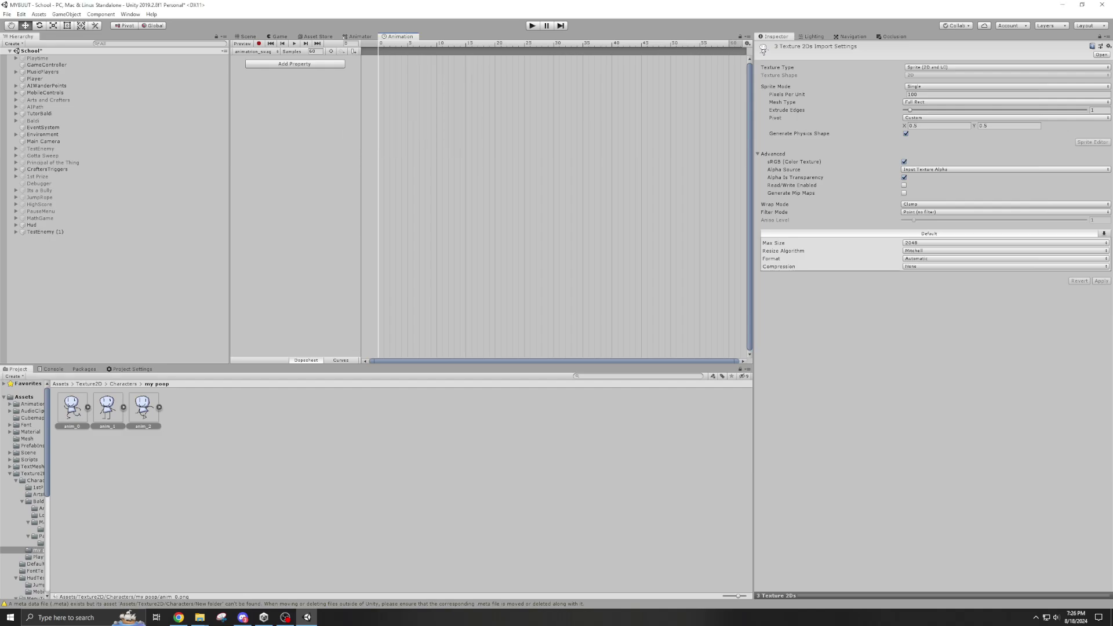
left_click(31, 224)
left_click(43, 231)
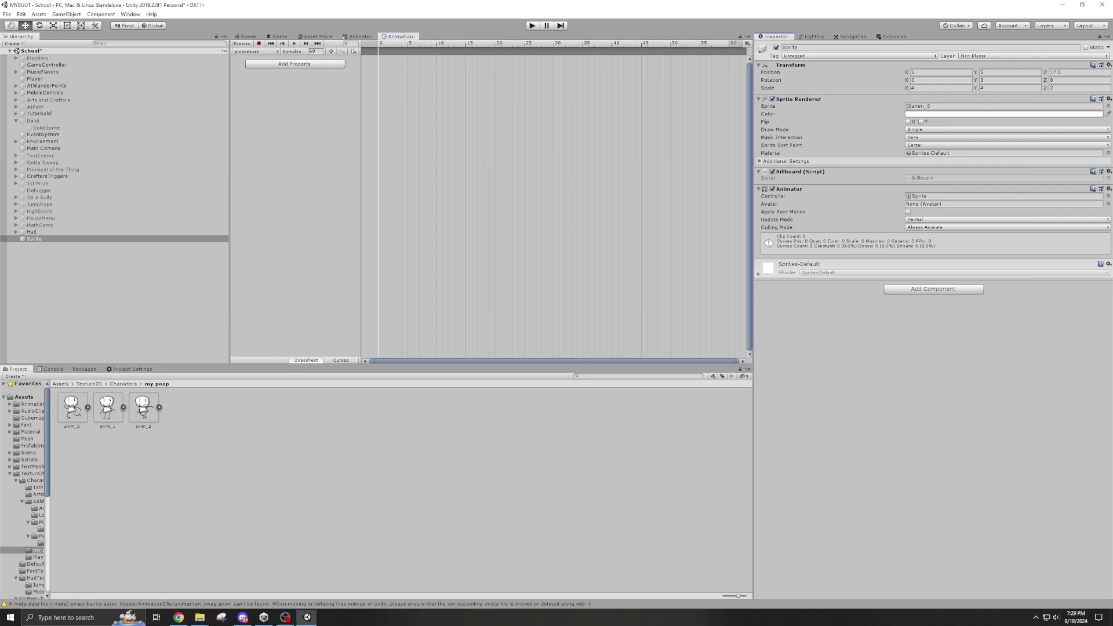
Step: Drag anim_0, then anim_1 and anim_2, onto the clip's sprite track as keyframes
left_click_drag(72, 408, 384, 68)
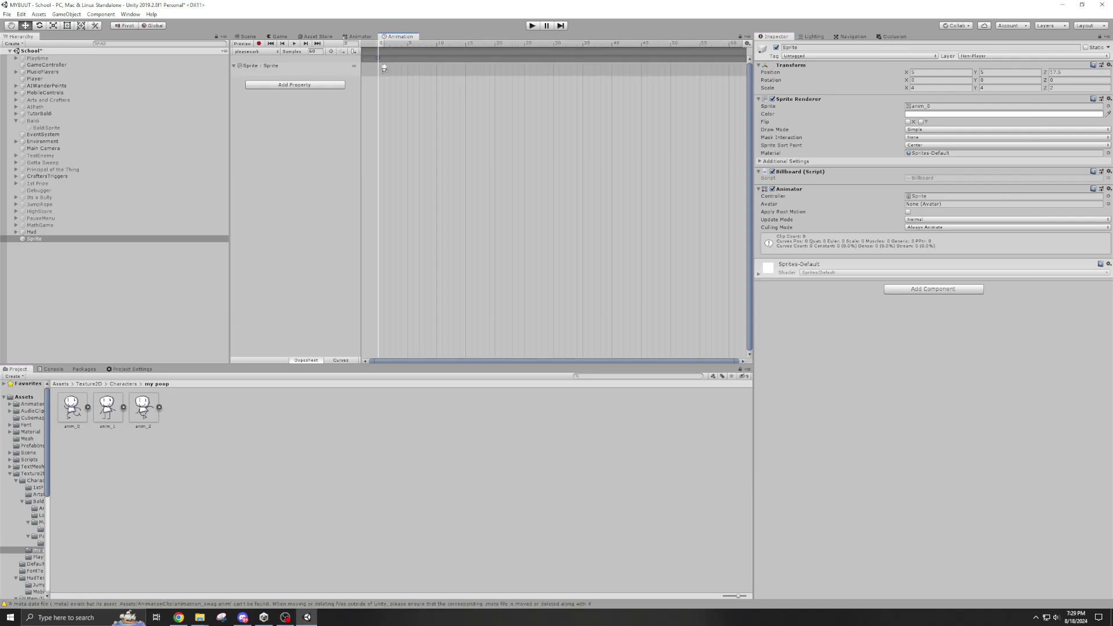
left_click(107, 407)
left_click(143, 408, "shift")
left_click_drag(143, 408, 408, 58)
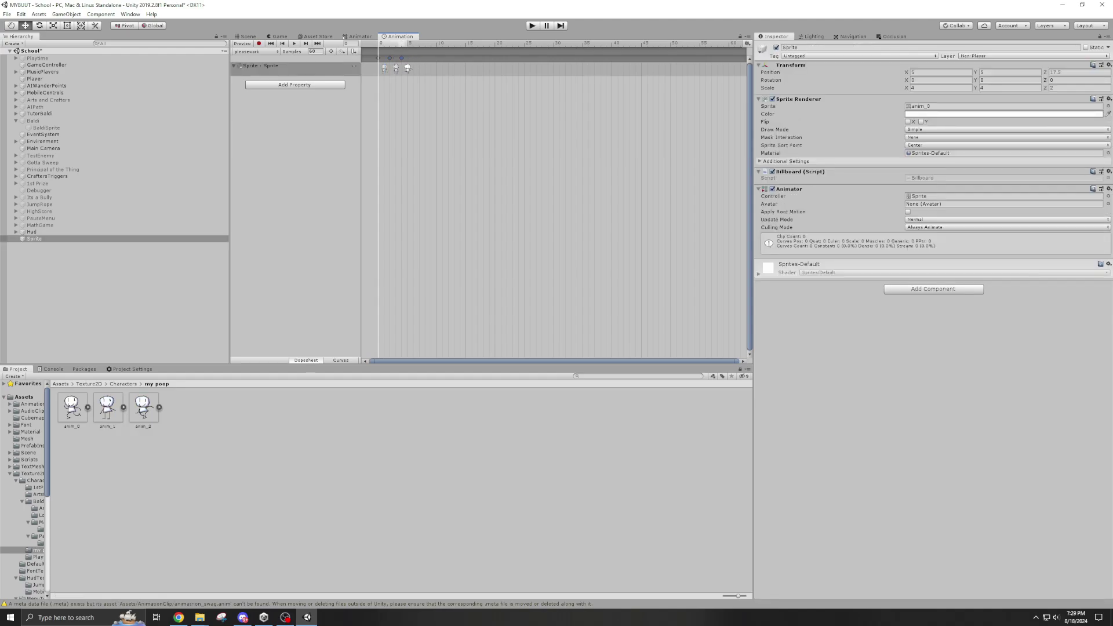
Step: Preview the sprite in the Scene view, then try moving the third keyframe and undo it
key("ctrl+1")
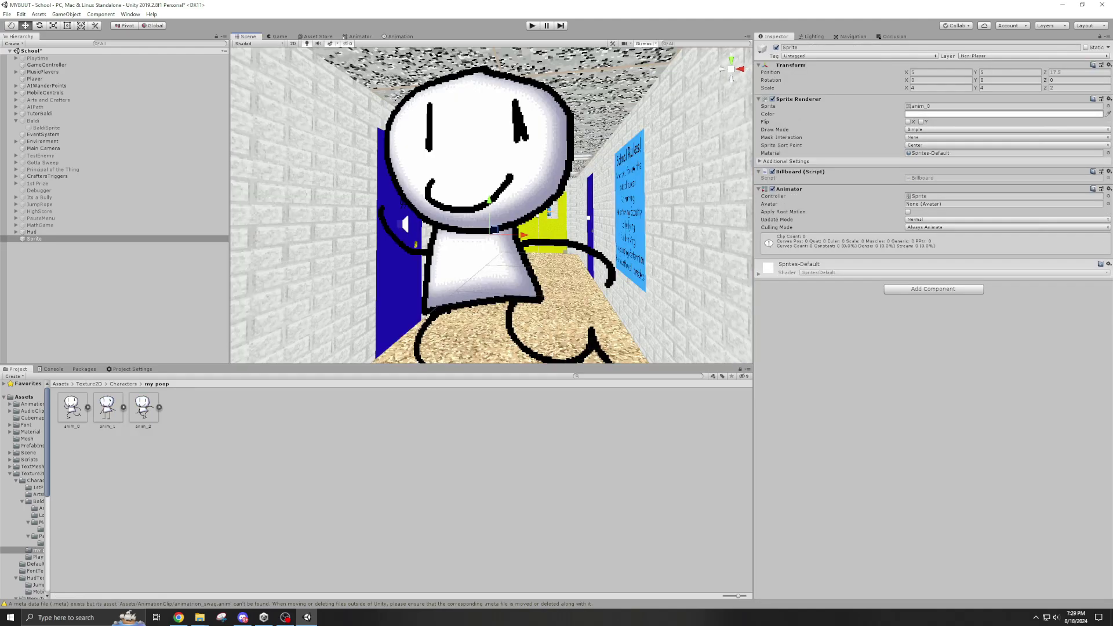
key("ctrl+6")
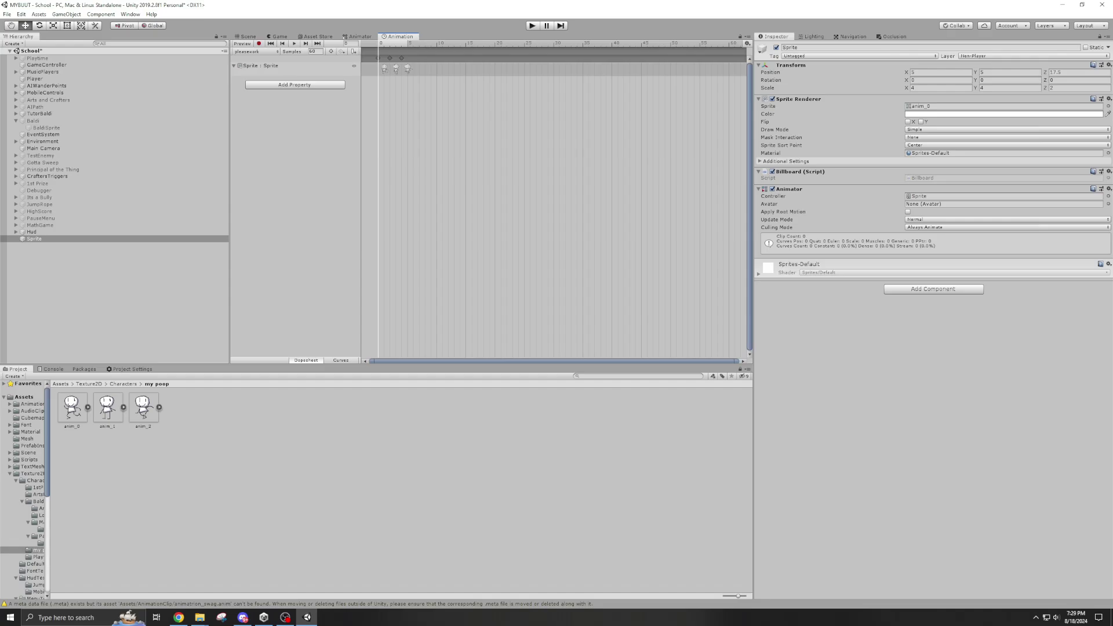
key("ctrl+1")
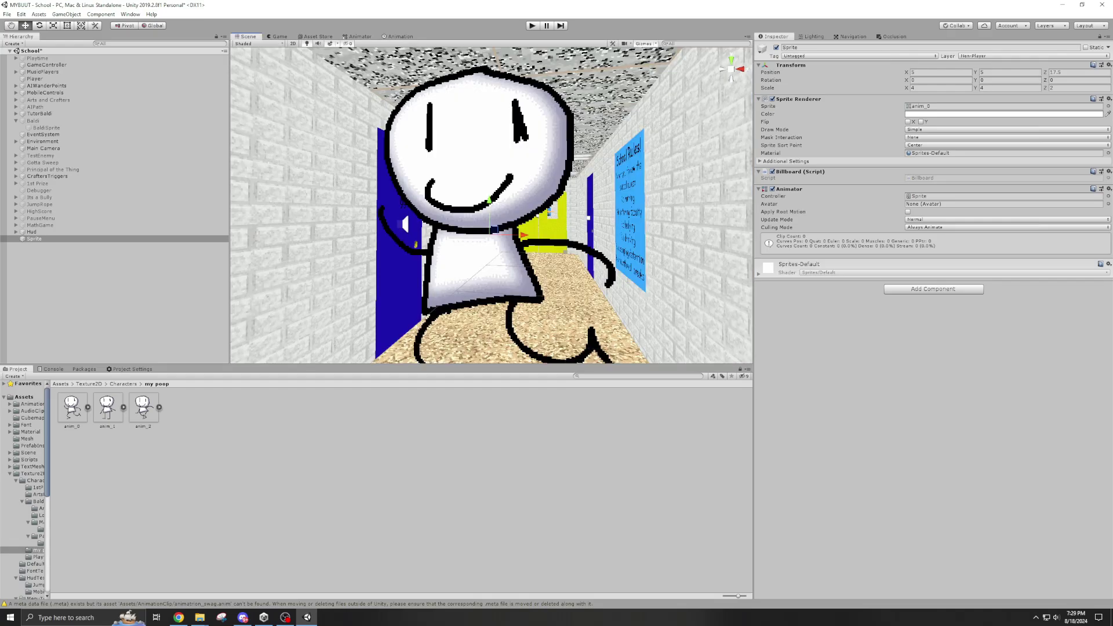
scroll(491, 206, "down", 5)
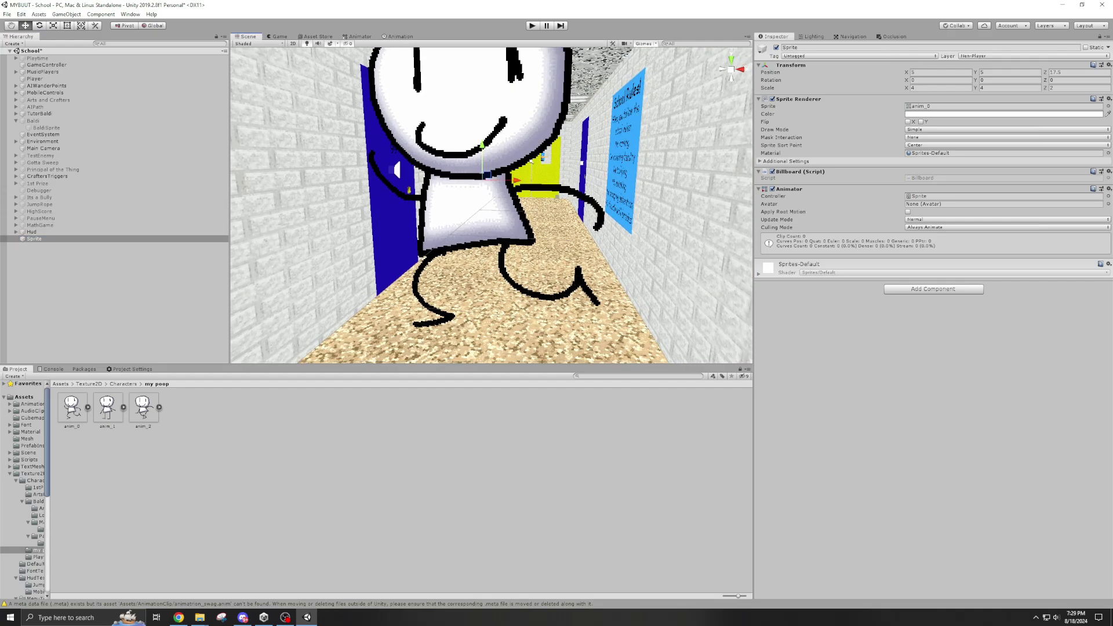
key("ctrl+6")
left_click_drag(461, 96, 499, 131)
mouse_move(407, 68)
left_mouse_down()
mouse_move(432, 68)
mouse_move(399, 68)
left_mouse_up()
key("ctrl+z")
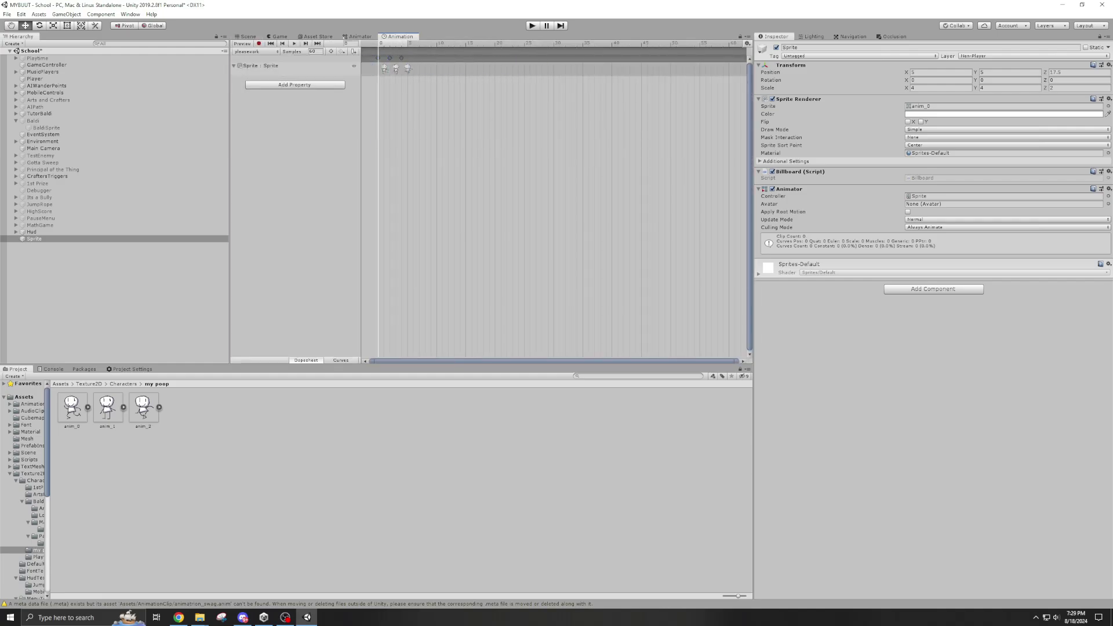
Step: Check the AnimationClip folder in the file explorer, then return to the Unity hallway scene
mouse_move(199, 618)
left_click(159, 577)
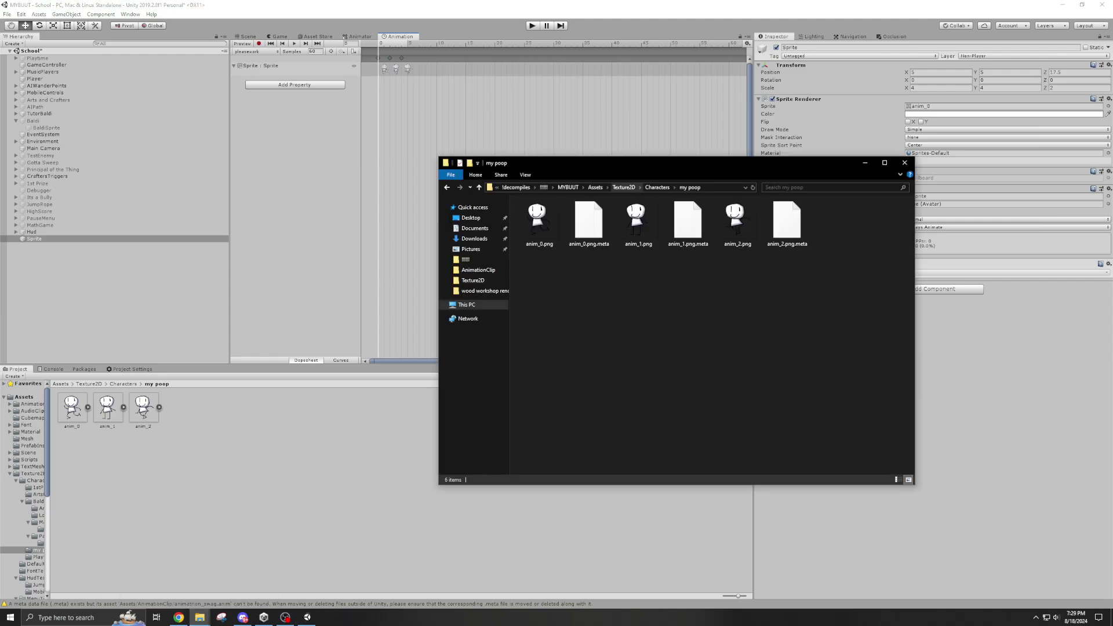
left_click(595, 188)
double_click(545, 214)
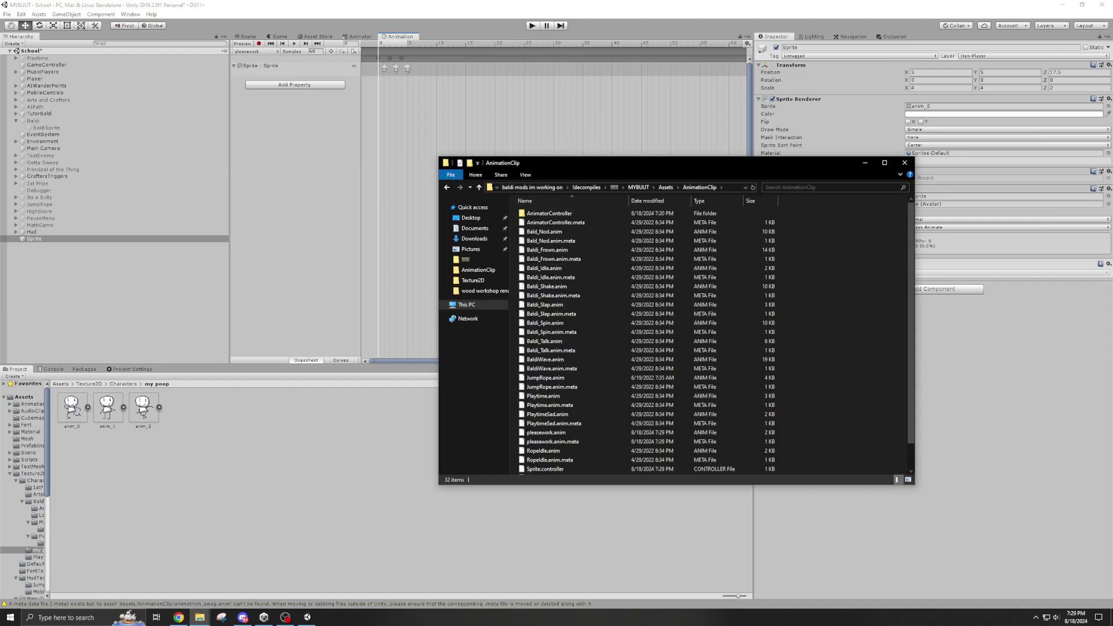
left_click(307, 617)
left_click(159, 576)
left_click(307, 617)
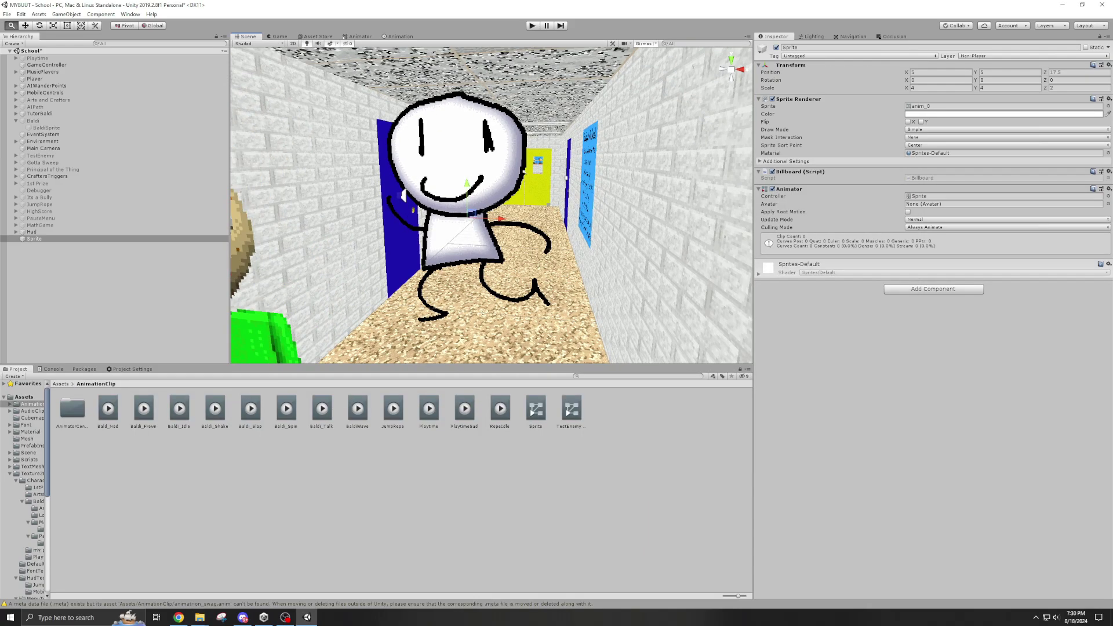
Step: Create a new clip for the Sprite and save it as poopie.anim in AnimationClip
key("ctrl+6")
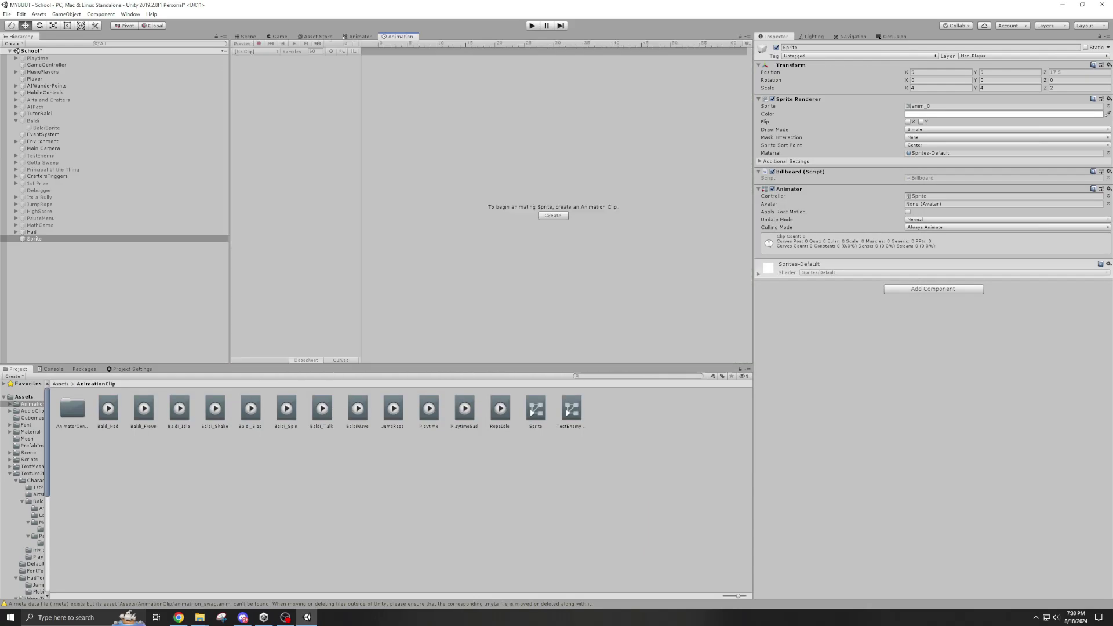
left_click(552, 215)
left_click(357, 399)
left_click_drag(357, 399, 321, 399)
type("poopie")
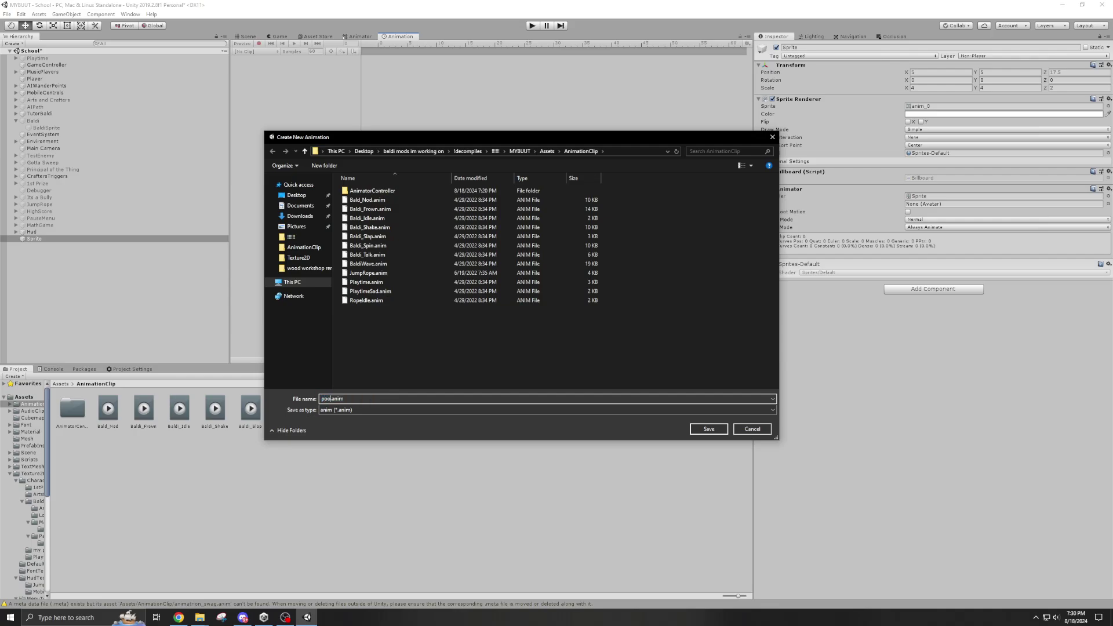
key("Return")
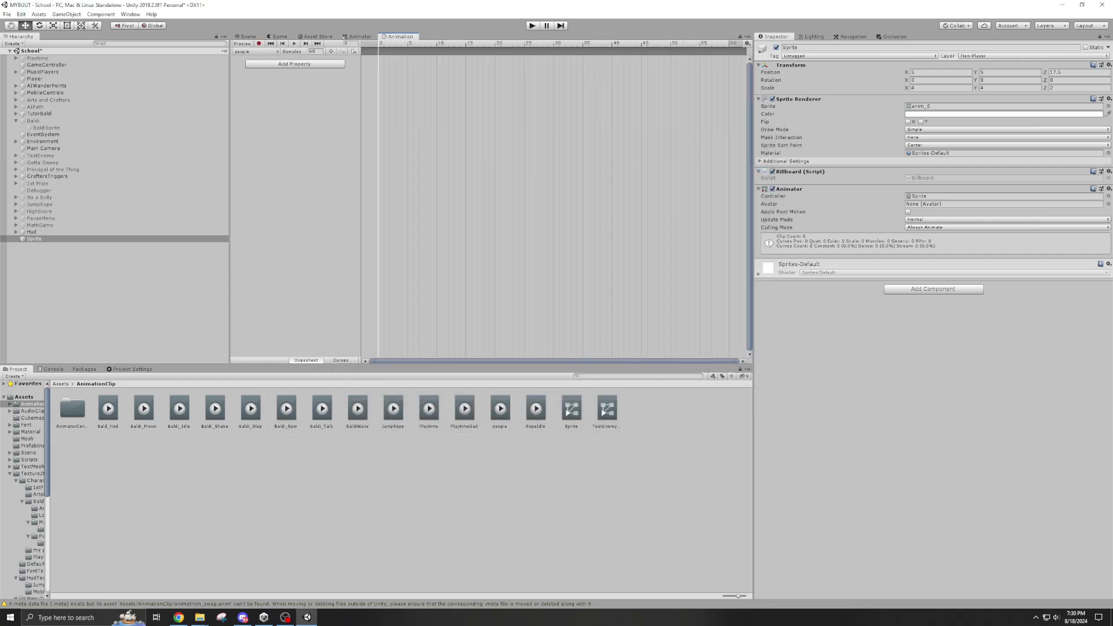
Step: Open Texture2D > Characters > my poop and select anim_0 through anim_2
left_click(24, 396)
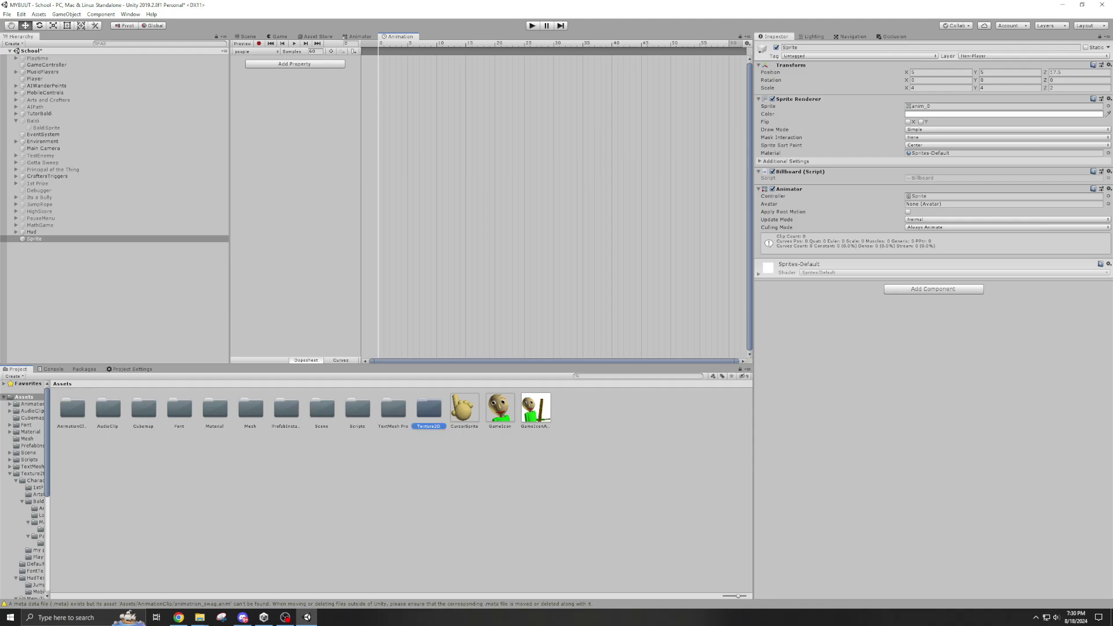
left_click(35, 480)
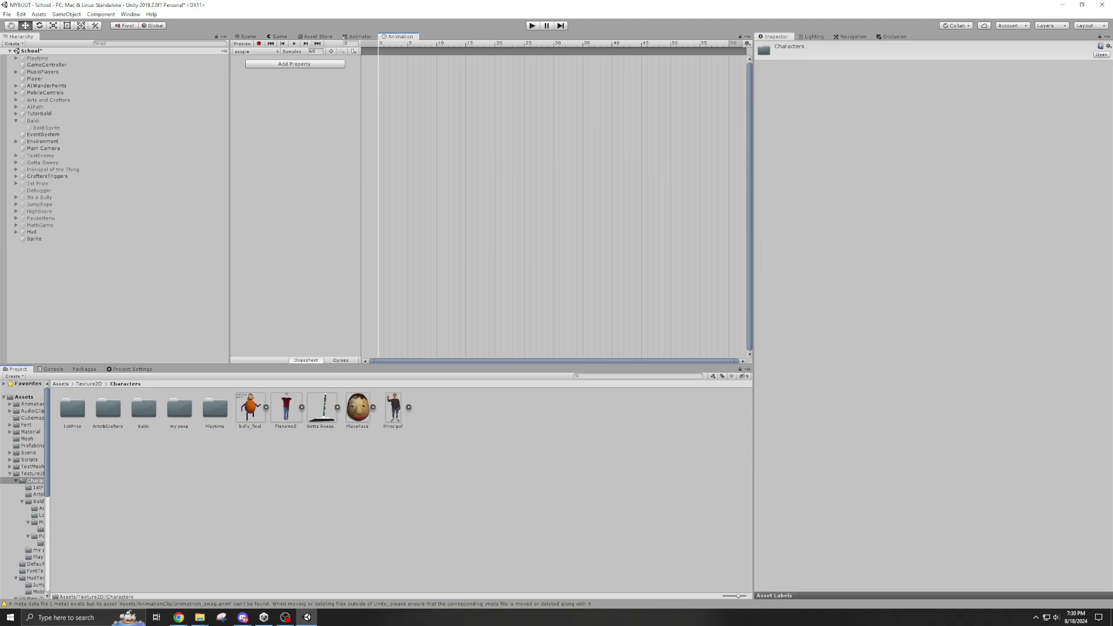
double_click(180, 409)
left_click(72, 408)
left_click(144, 408, "shift")
left_click(72, 407)
left_click(143, 408, "shift")
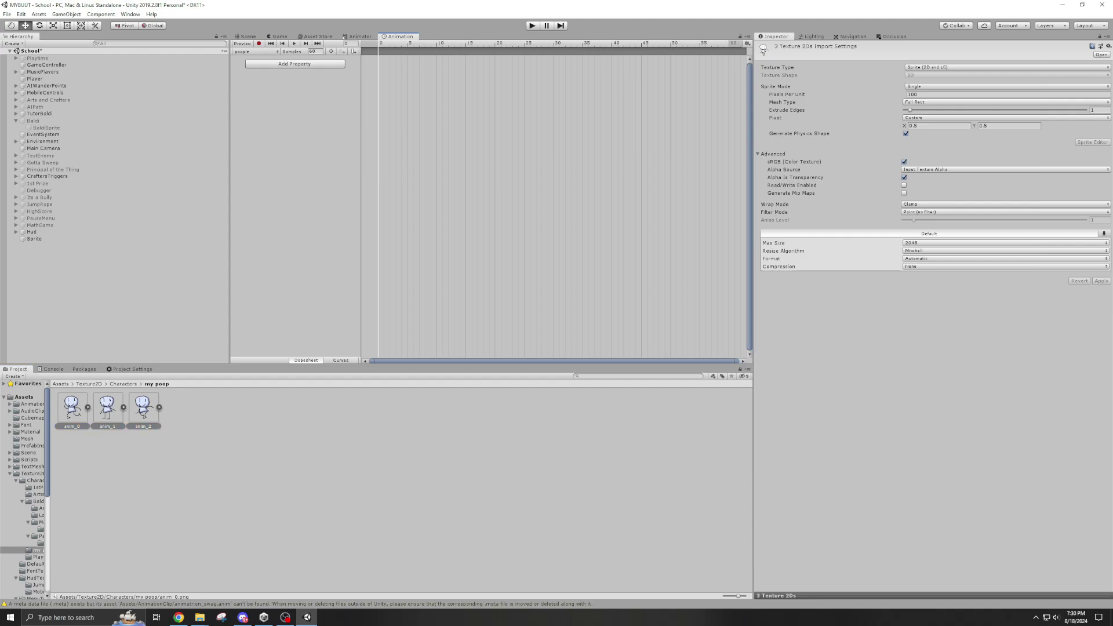
Step: Key the three sprites onto the poopie clip, spacing out the last key, and view the scene
left_click_drag(108, 408, 388, 68)
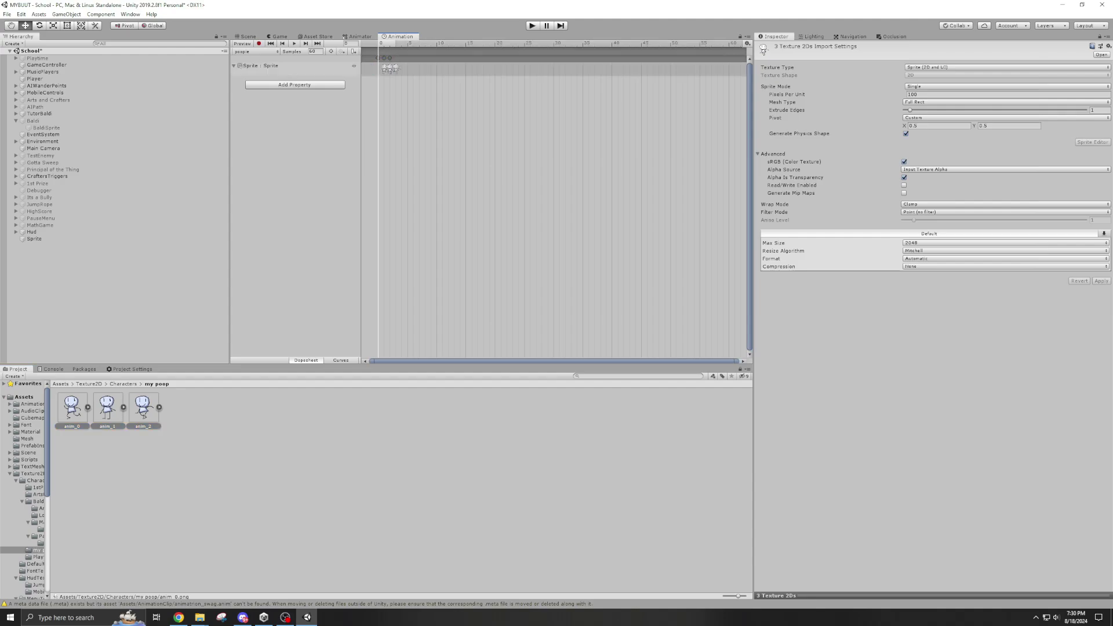
mouse_move(396, 68)
left_mouse_down()
mouse_move(407, 68)
mouse_move(396, 68)
left_mouse_up()
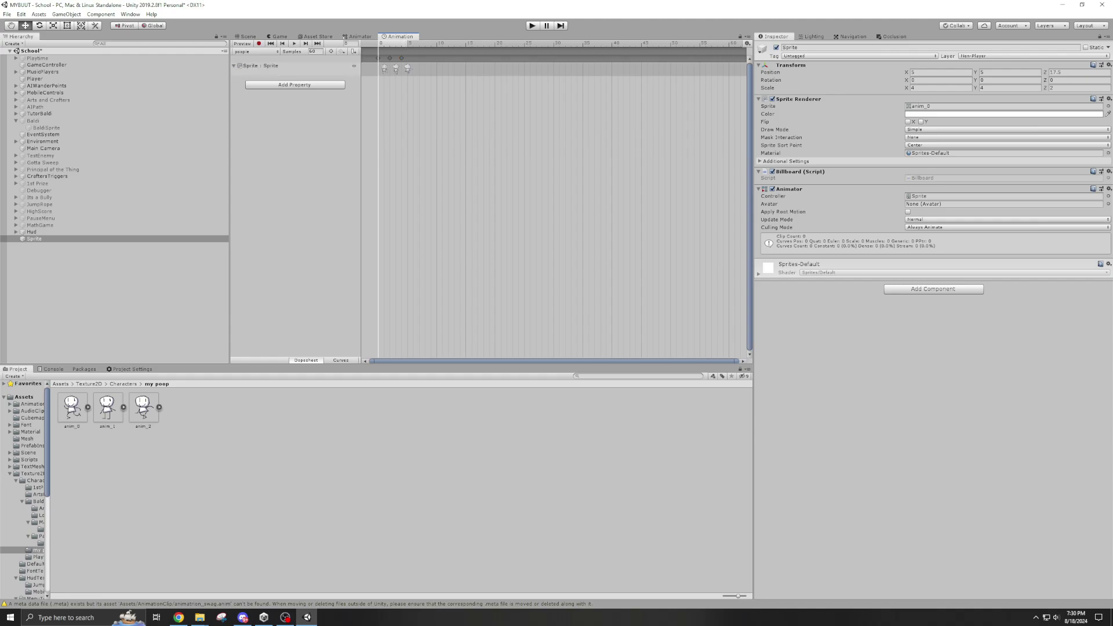
key("ctrl+1")
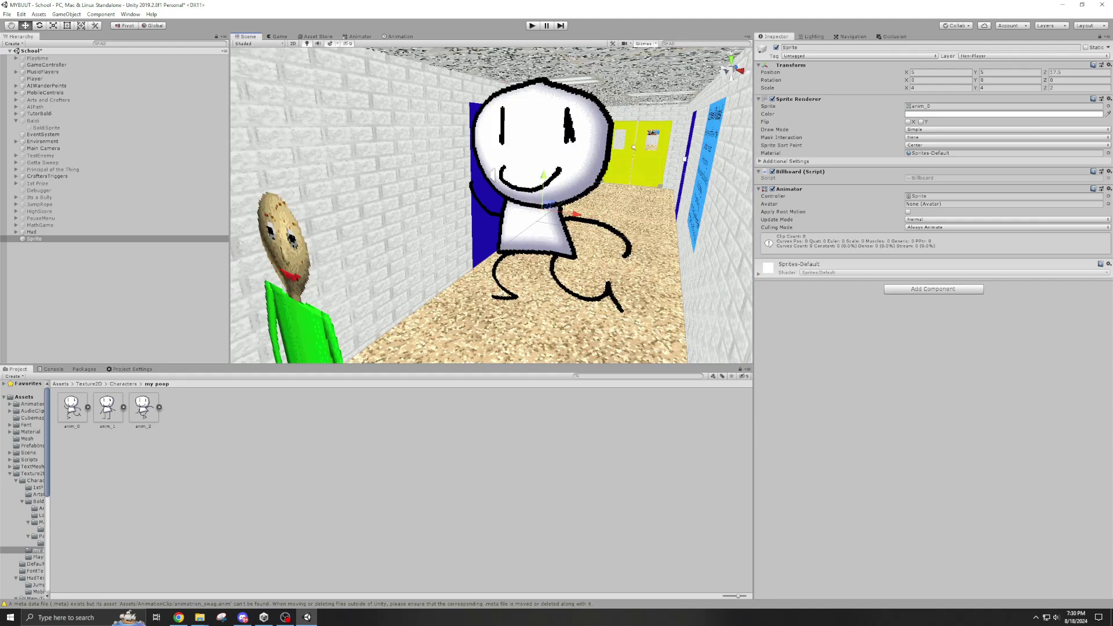
Step: On the Sprite object, remove the existing Animator component and add a fresh Animator
left_click(34, 238)
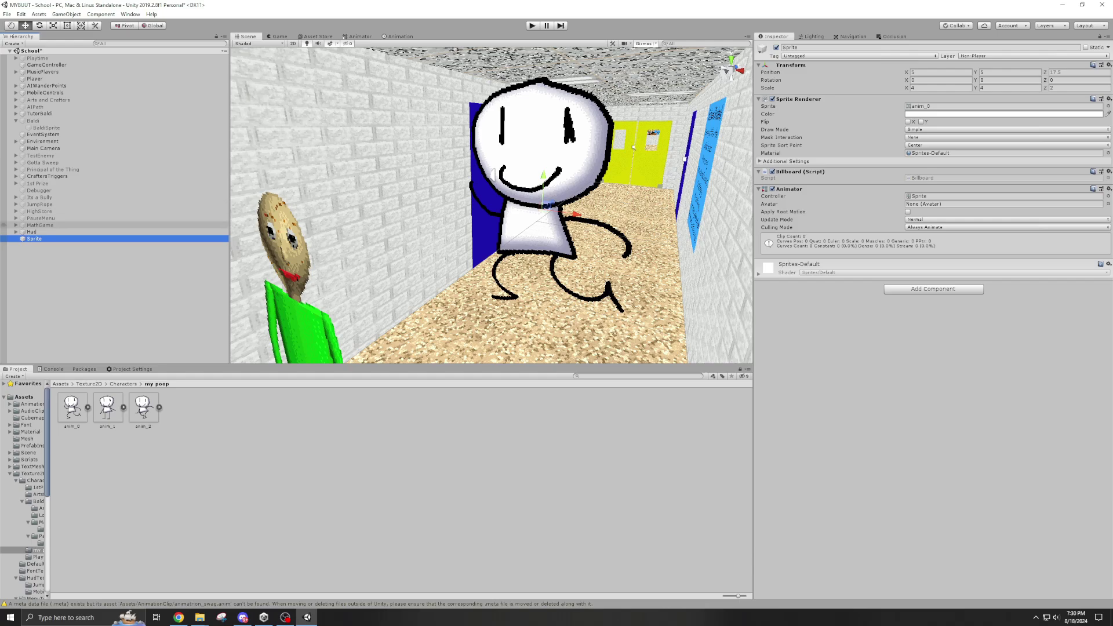
left_click(1003, 195)
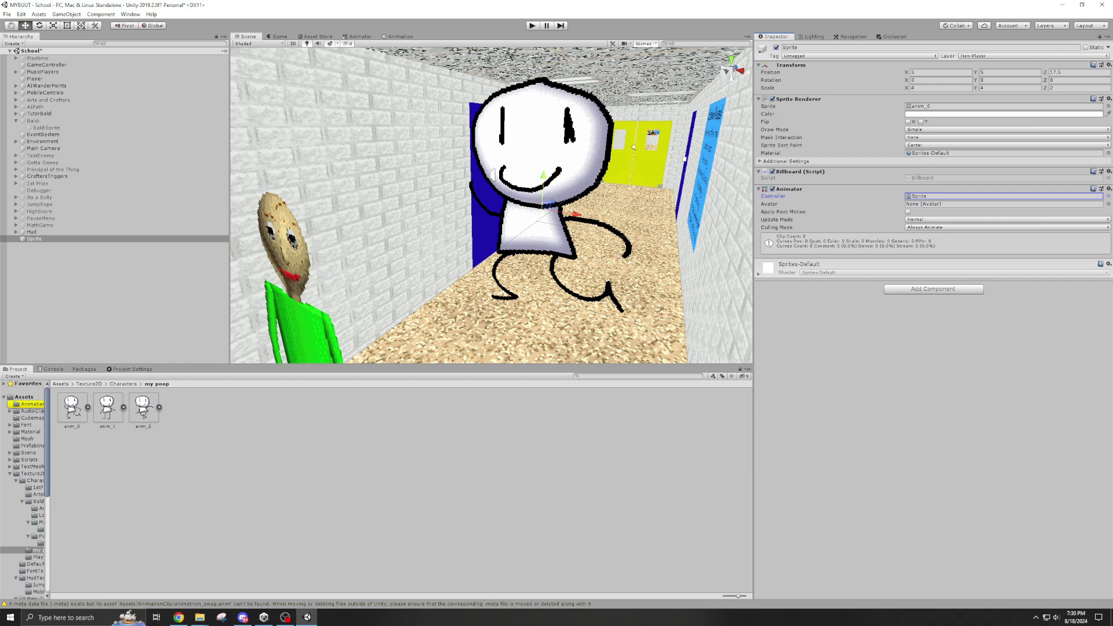
left_click(1108, 189)
left_click(1037, 211)
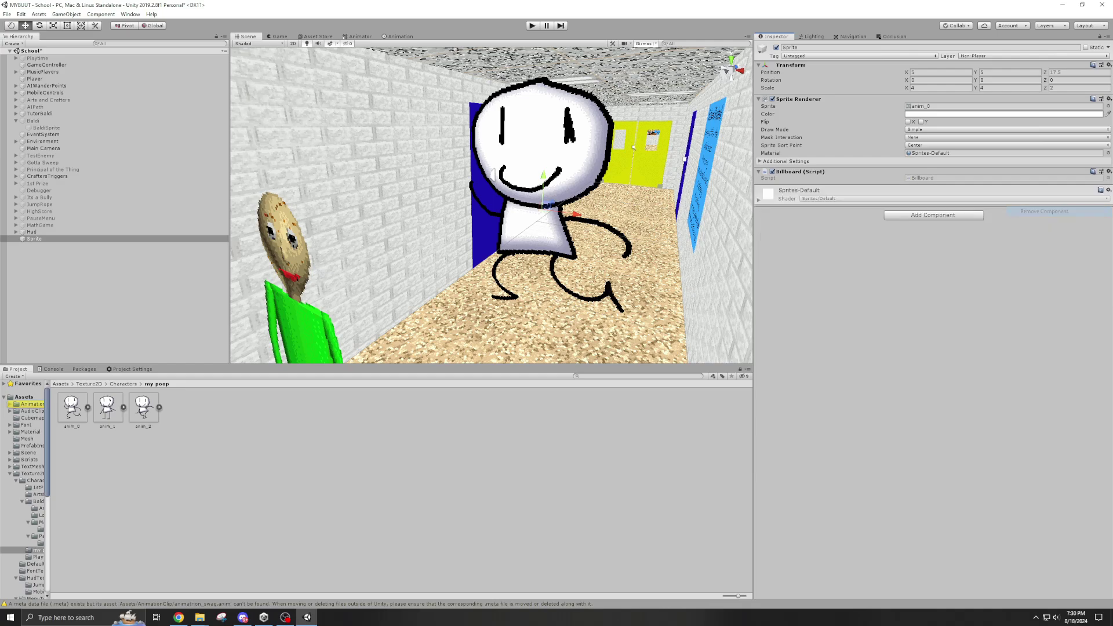
left_click(933, 216)
key("Down")
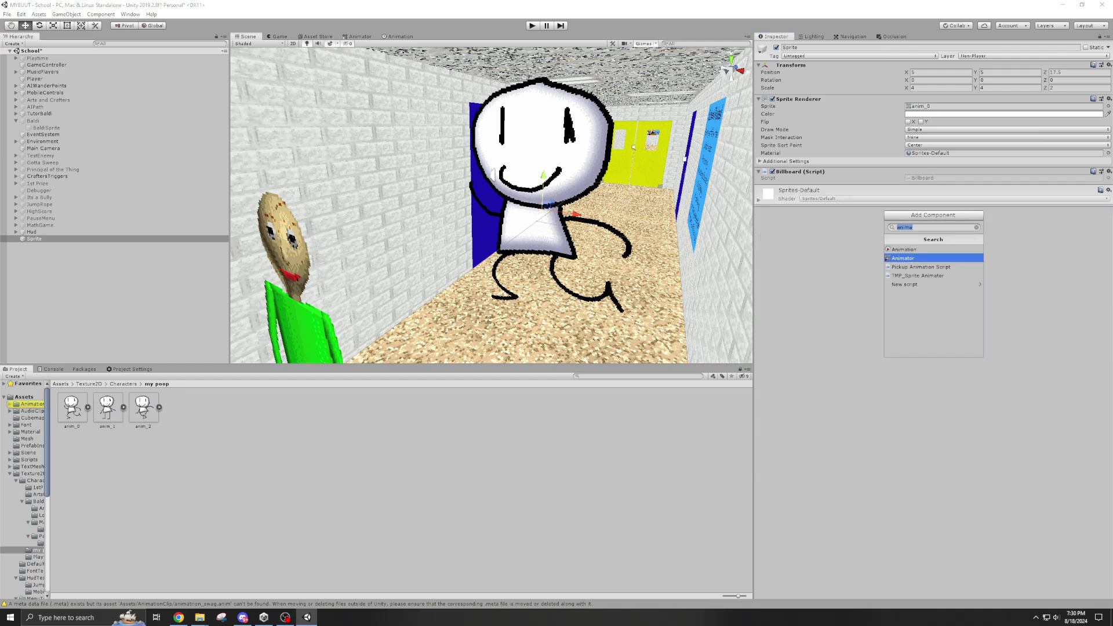
key("Return")
Step: Set the new Animator's controller to TestEnemy (1) and ping it in the AnimationClip folder
left_click(1003, 196)
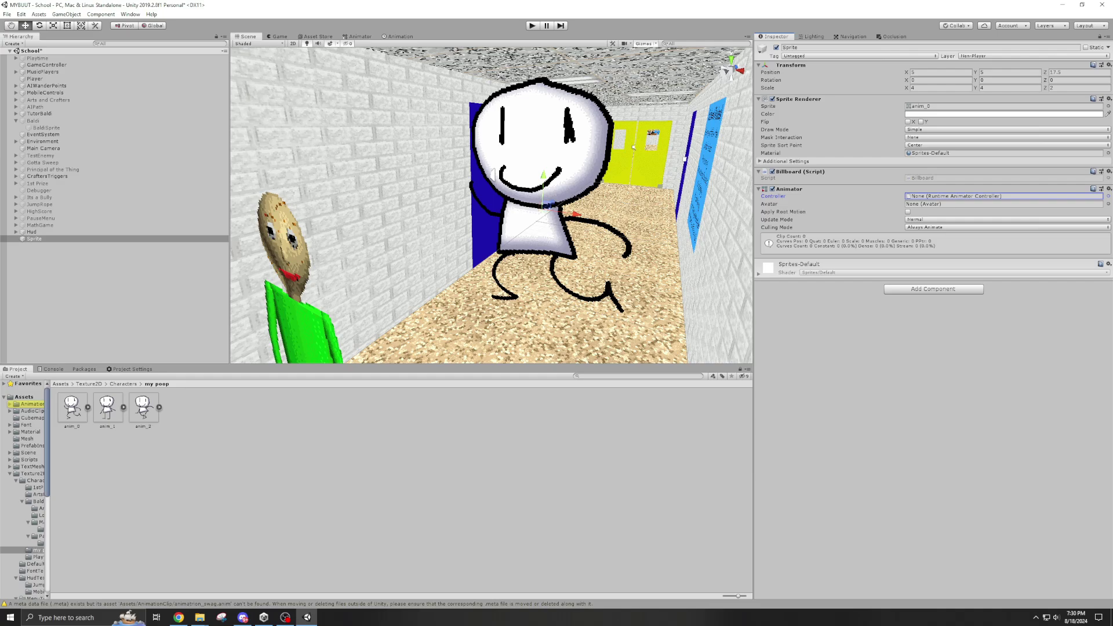
key("Return")
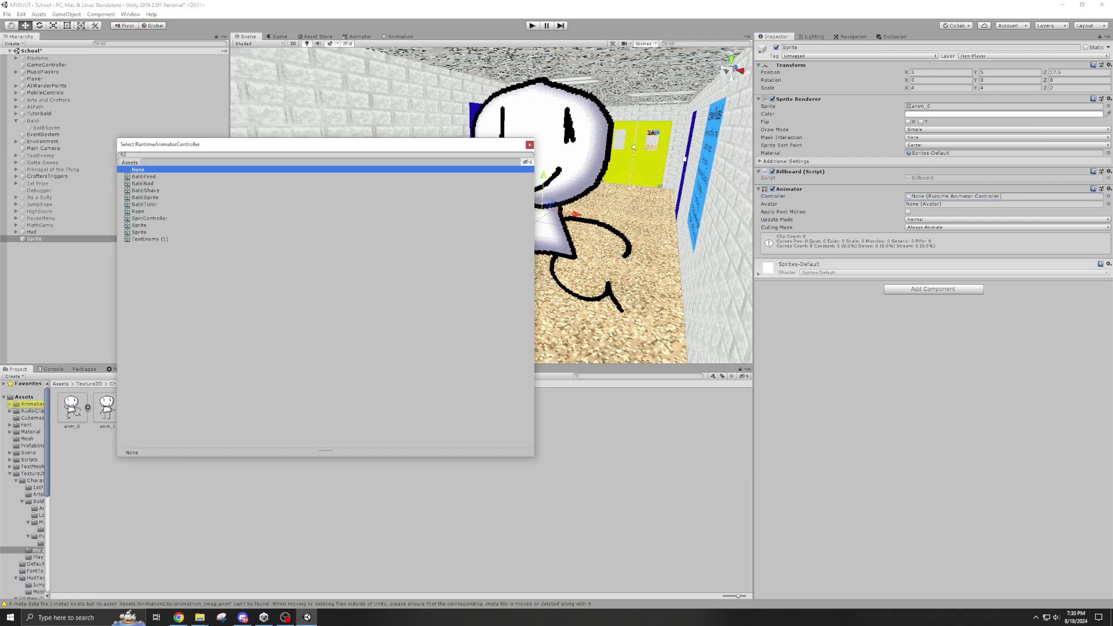
left_click(149, 239)
key("Return")
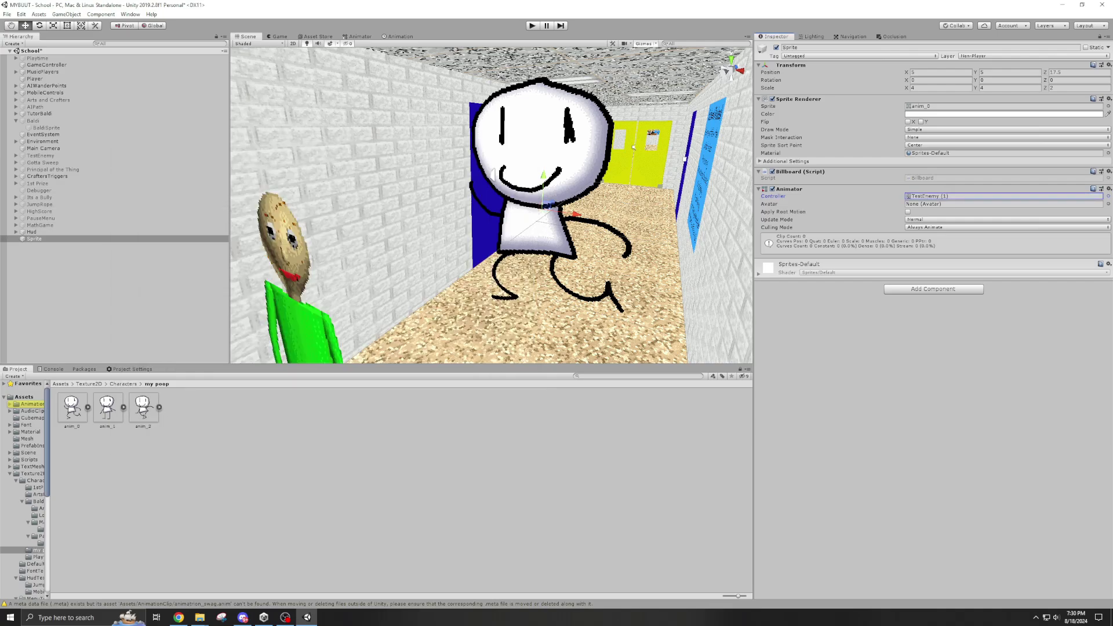
double_click(1003, 196)
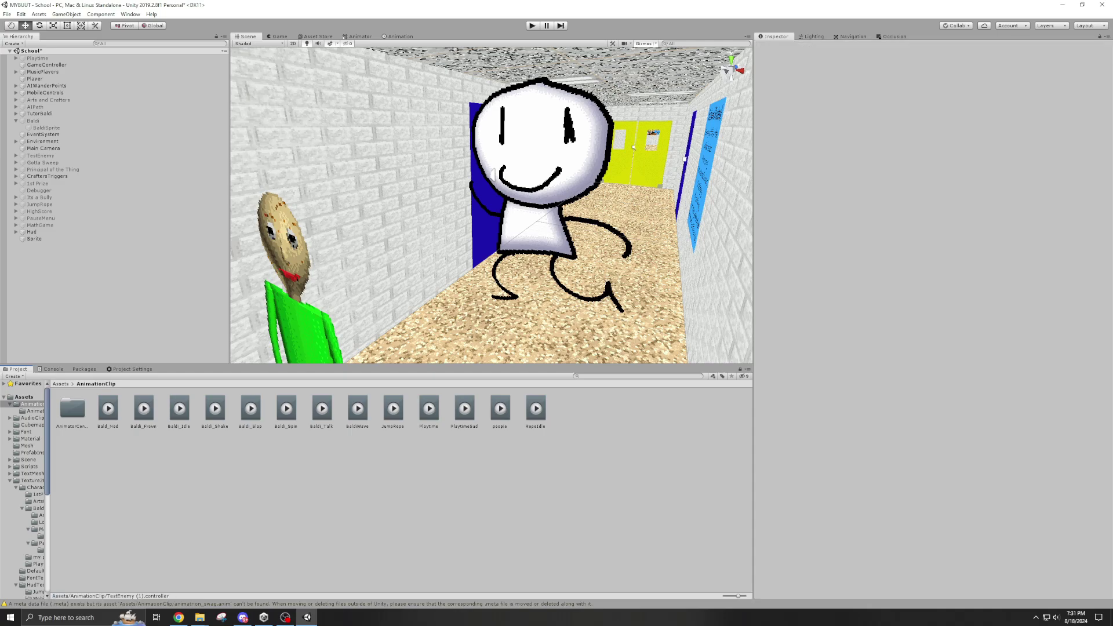
Step: Create a new Animator Controller inside the AnimatorController folder
double_click(72, 408)
right_click(271, 485)
mouse_move(336, 280)
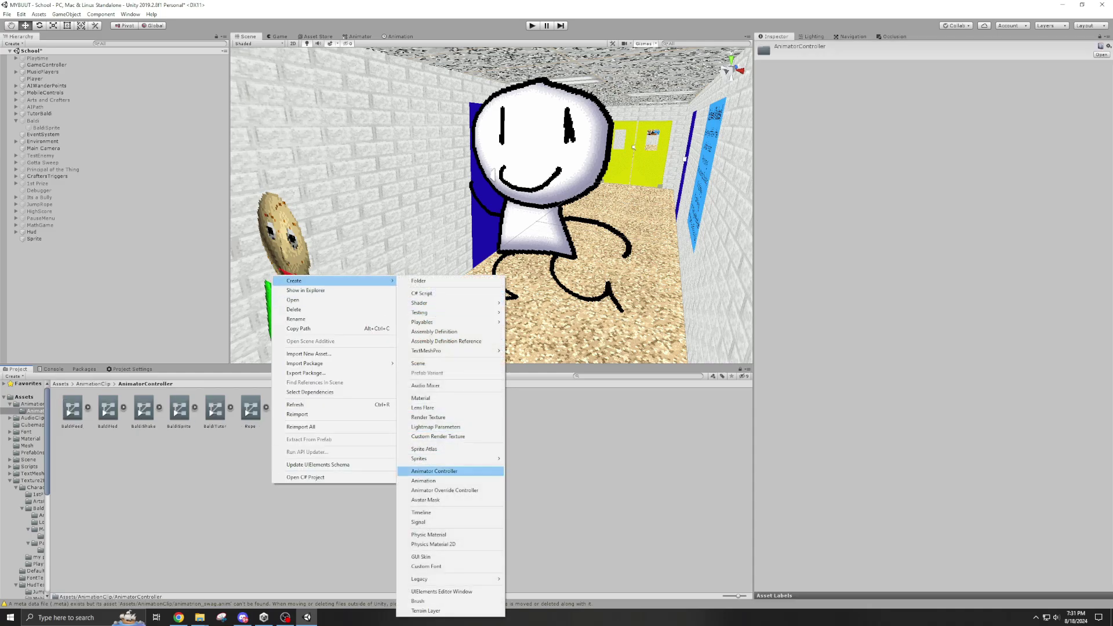
left_click(434, 471)
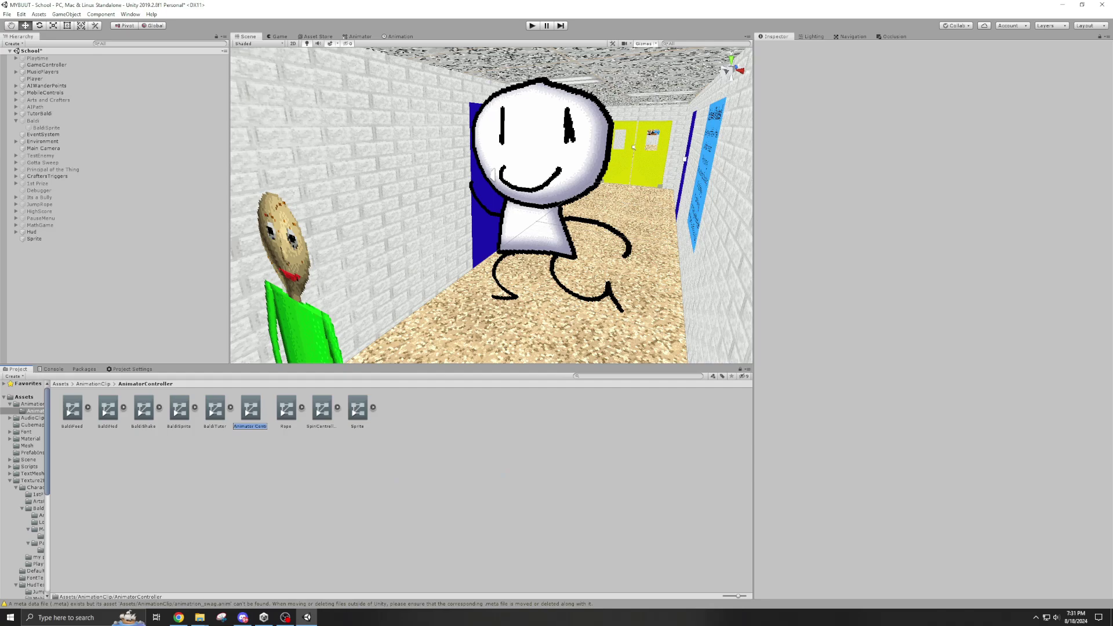
Step: Rename the new controller to 'work' and open its state graph in the Animator
right_click(256, 421)
left_click(290, 255)
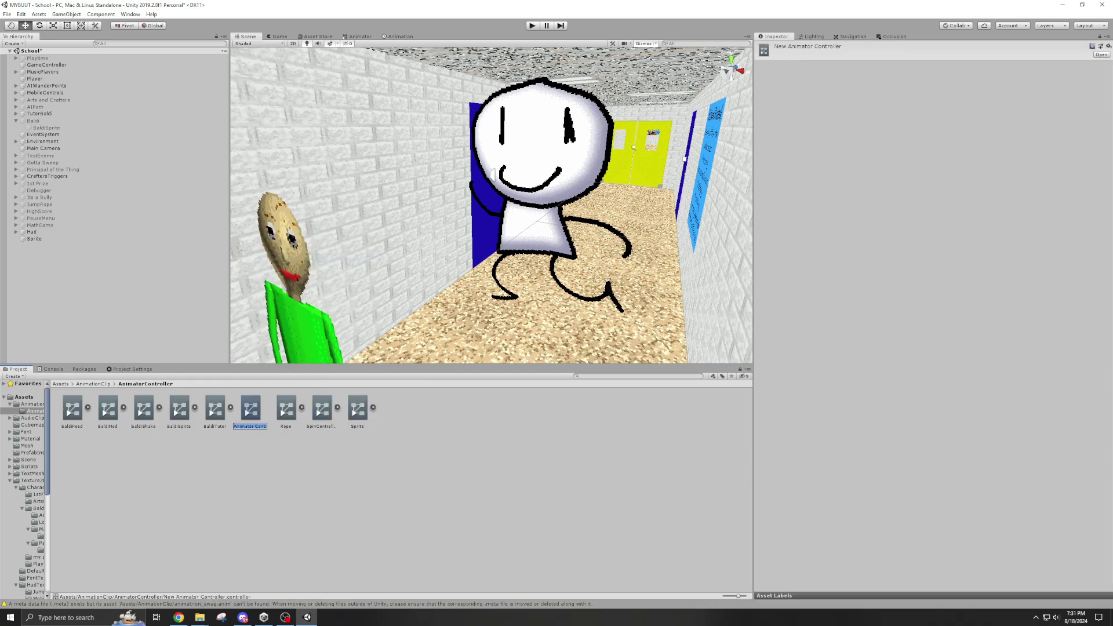
type("work")
key("Return")
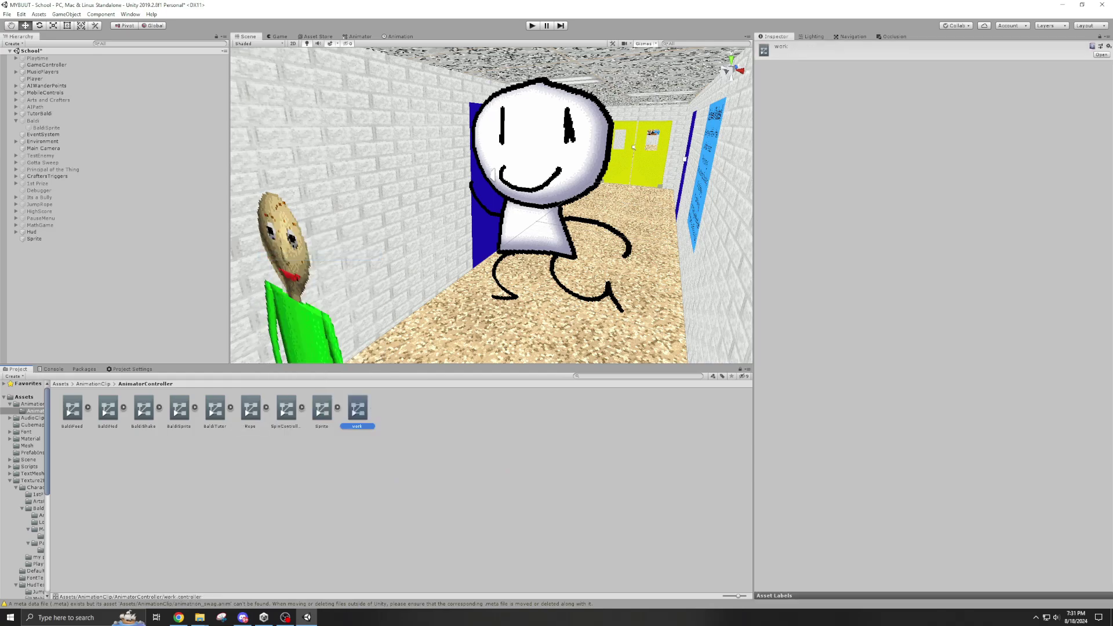
double_click(357, 409)
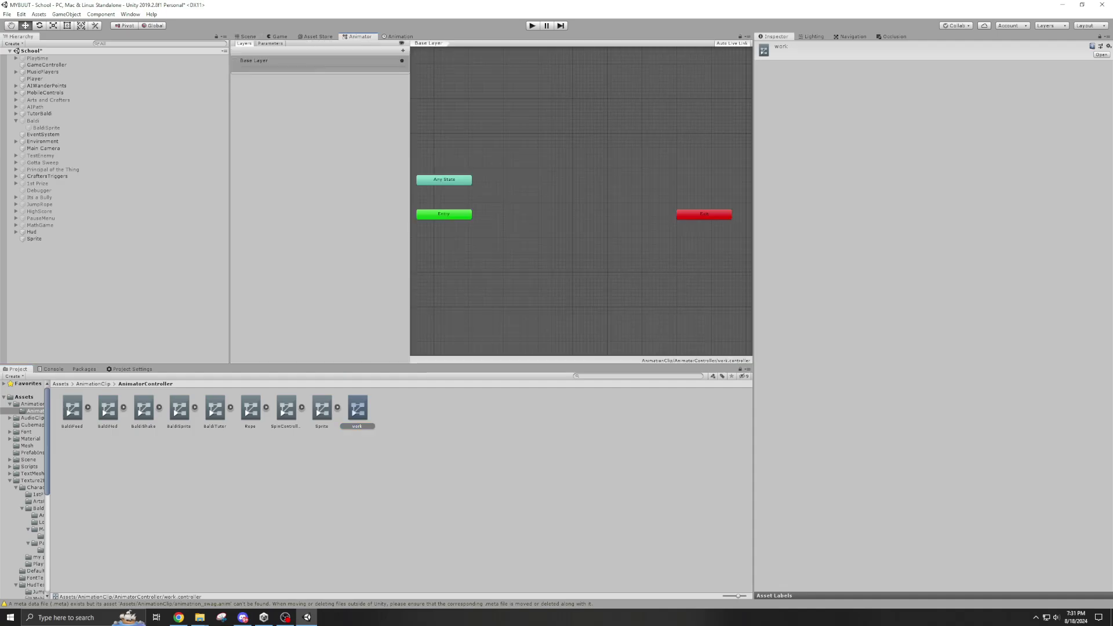
Step: Move Entry and Exit beside Any State, compare the Sprite and Baldi controllers, then reopen work
left_click_drag(474, 212, 533, 177)
left_click_drag(730, 213, 589, 177)
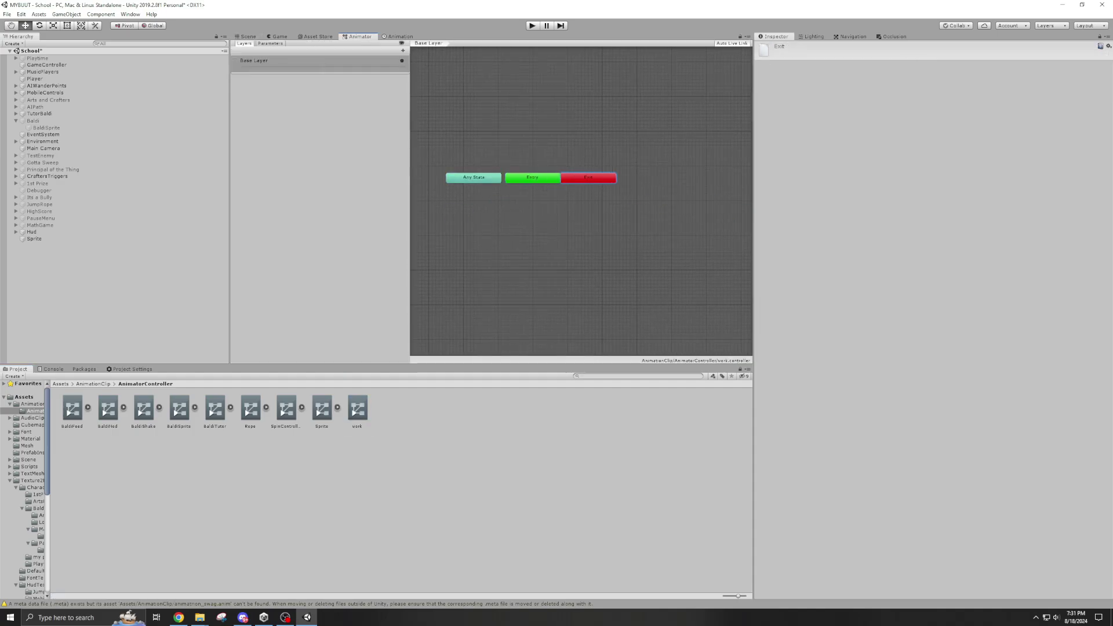
left_click(322, 409)
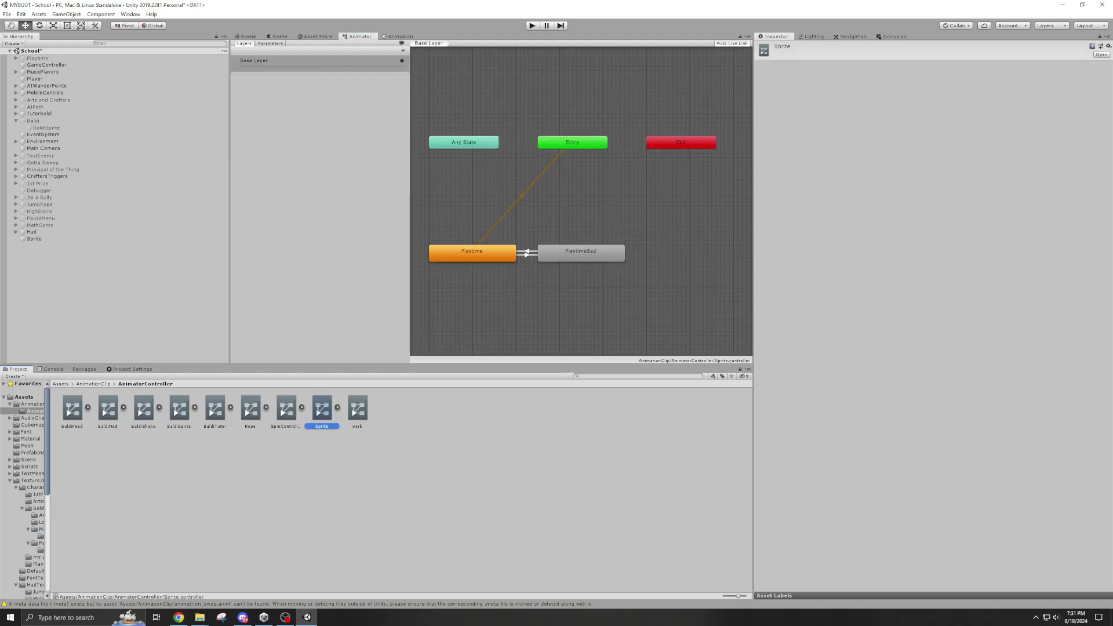
left_click(107, 409)
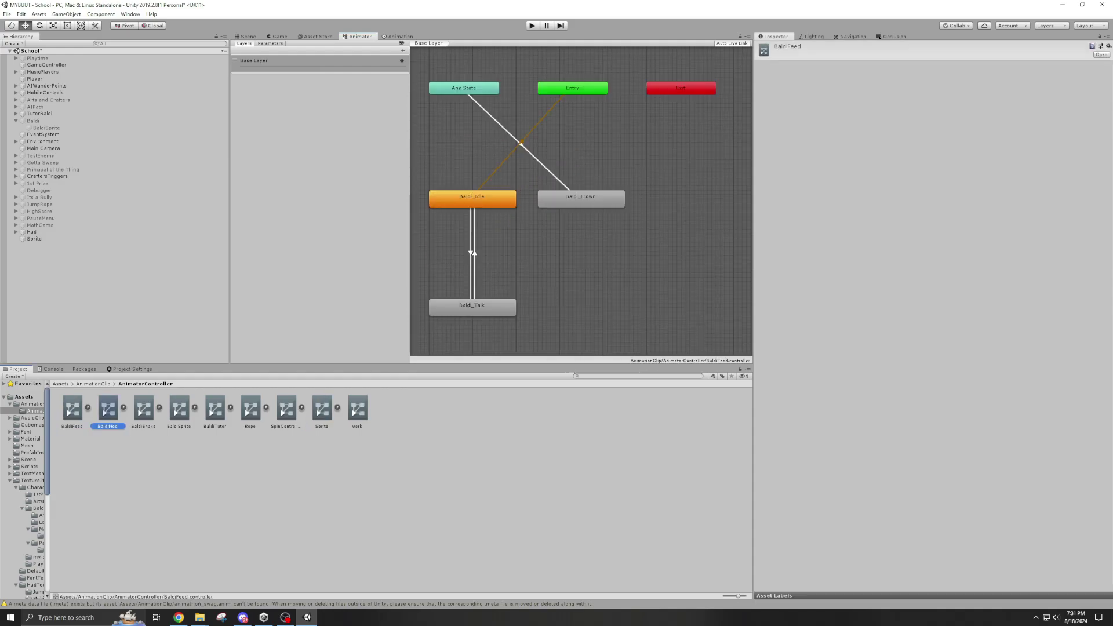
left_click(143, 408)
left_click(215, 409)
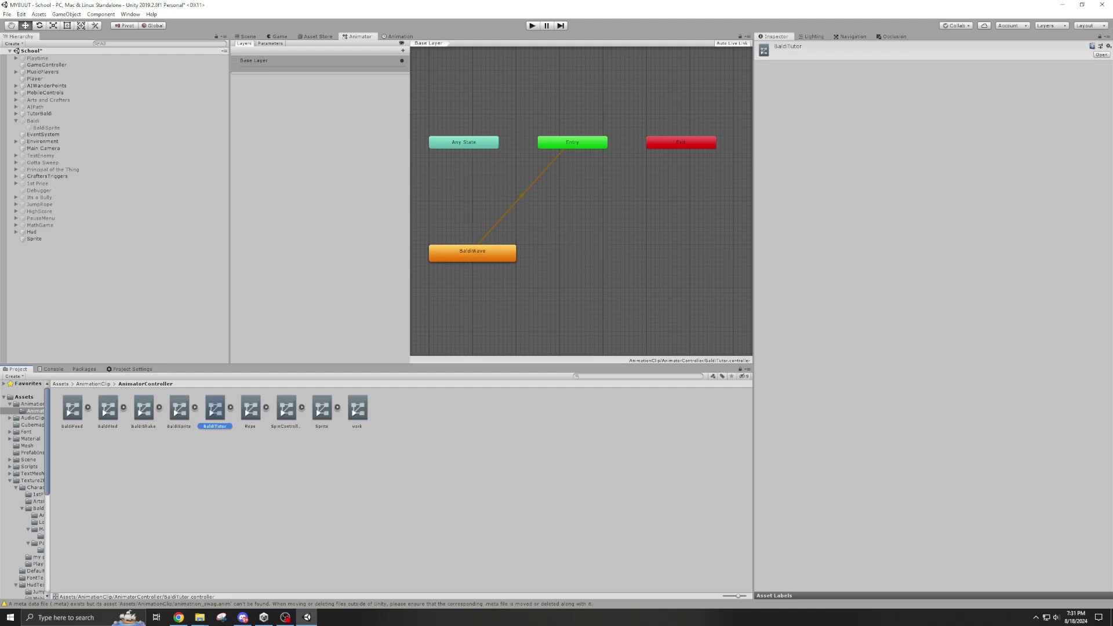
left_click(358, 409)
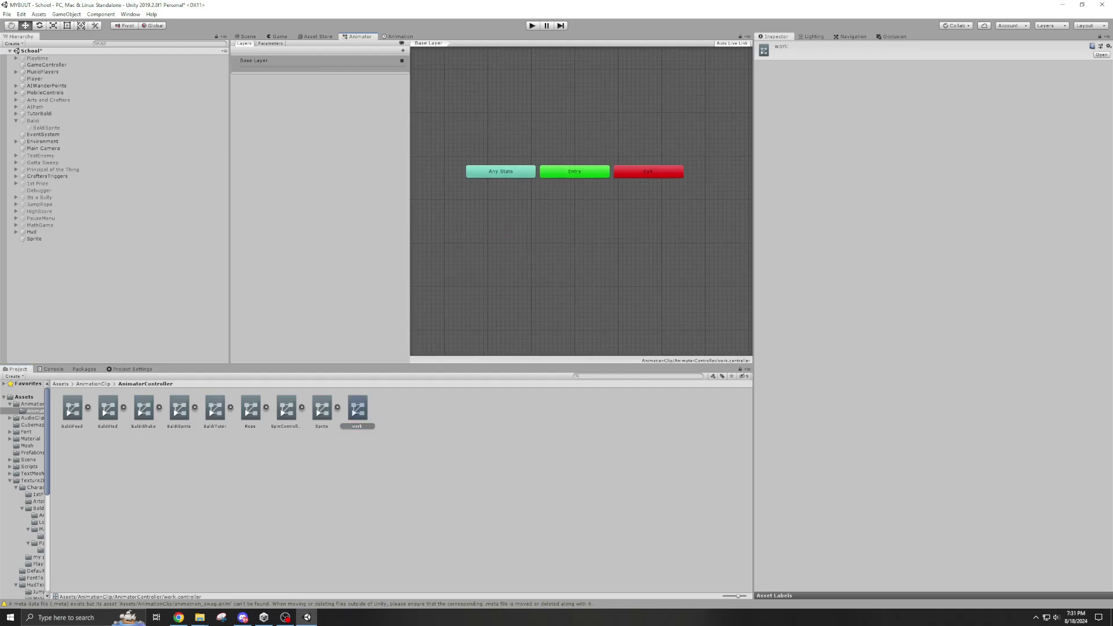
Step: Drag the poopie clip into work as its default state, then frame the Sprite object
left_click(32, 404)
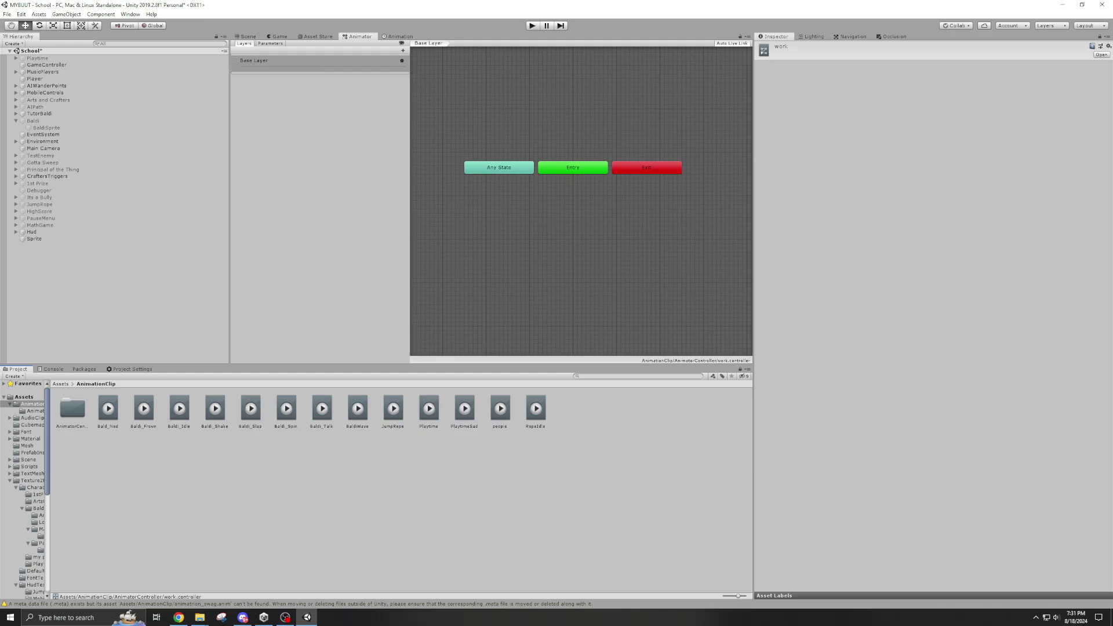
left_click_drag(500, 408, 516, 244)
double_click(34, 238)
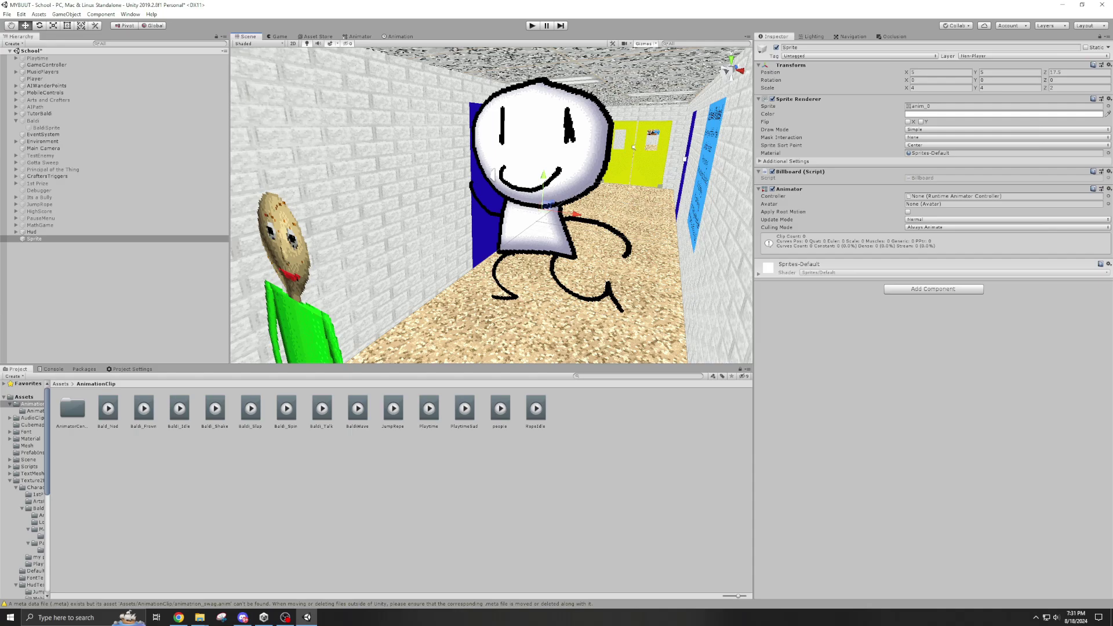
Step: Assign the work controller to the Sprite's Animator and run a brief Play-mode test
left_click(1107, 196)
double_click(137, 232)
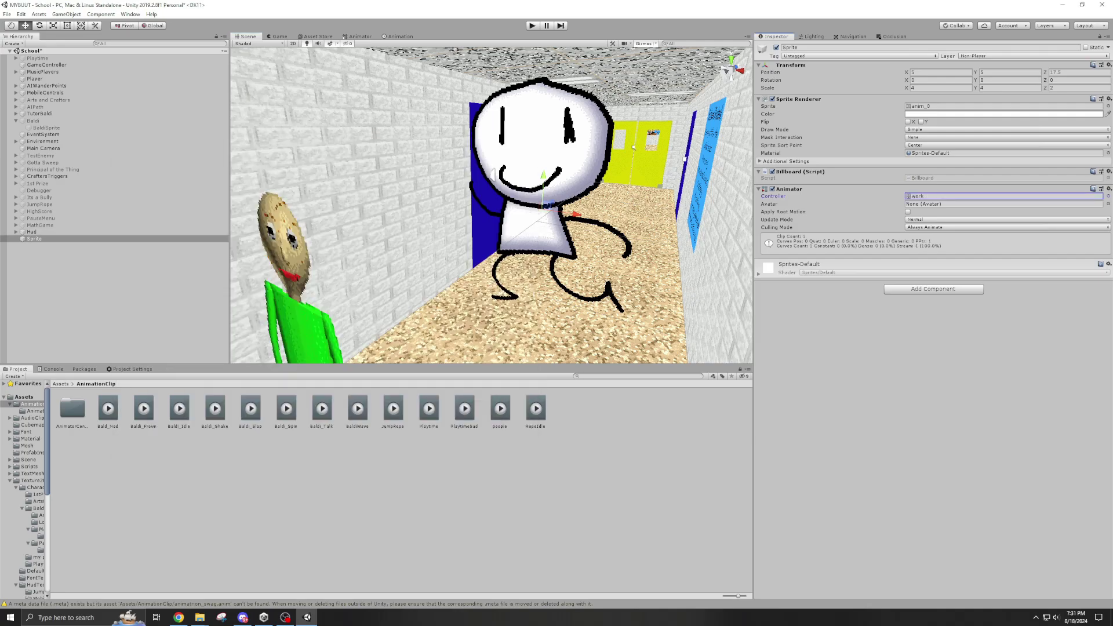
key("ctrl+p")
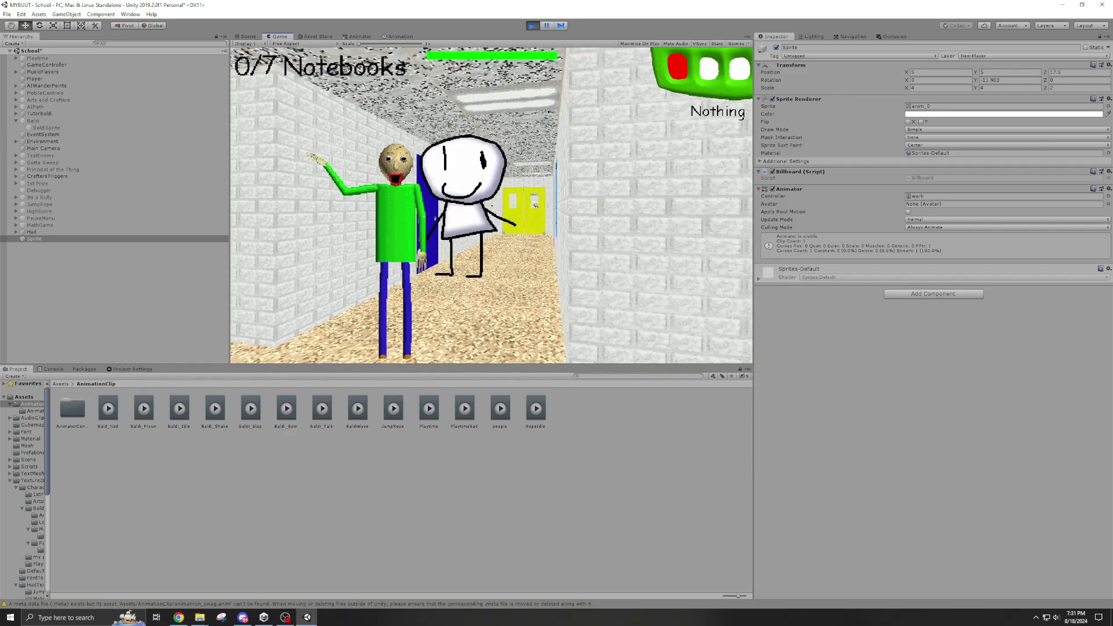
key("Escape")
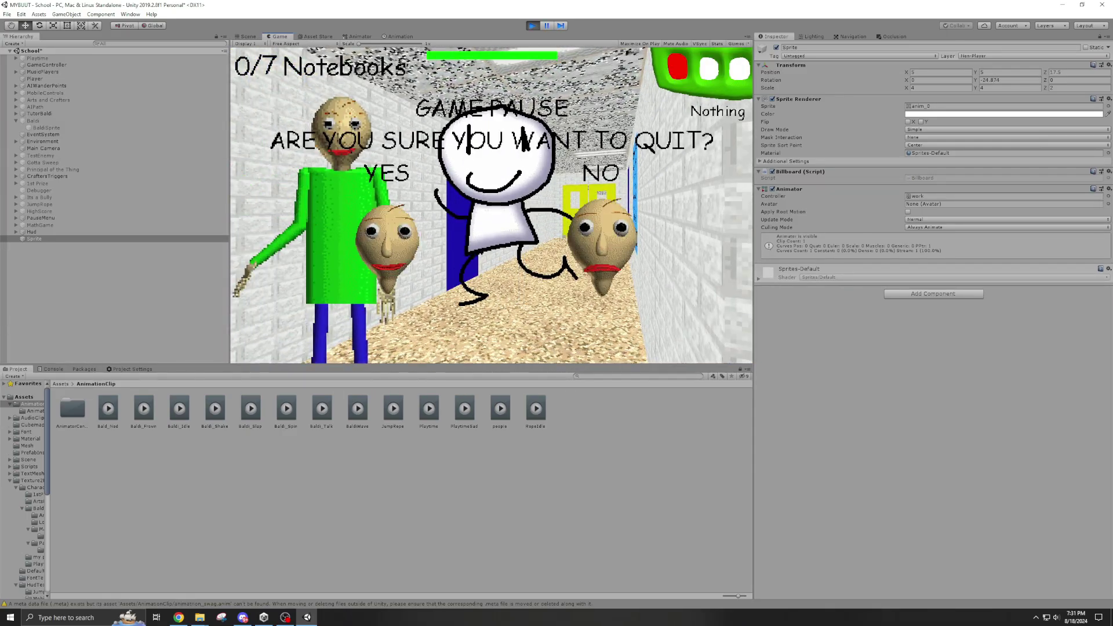
key("ctrl+p")
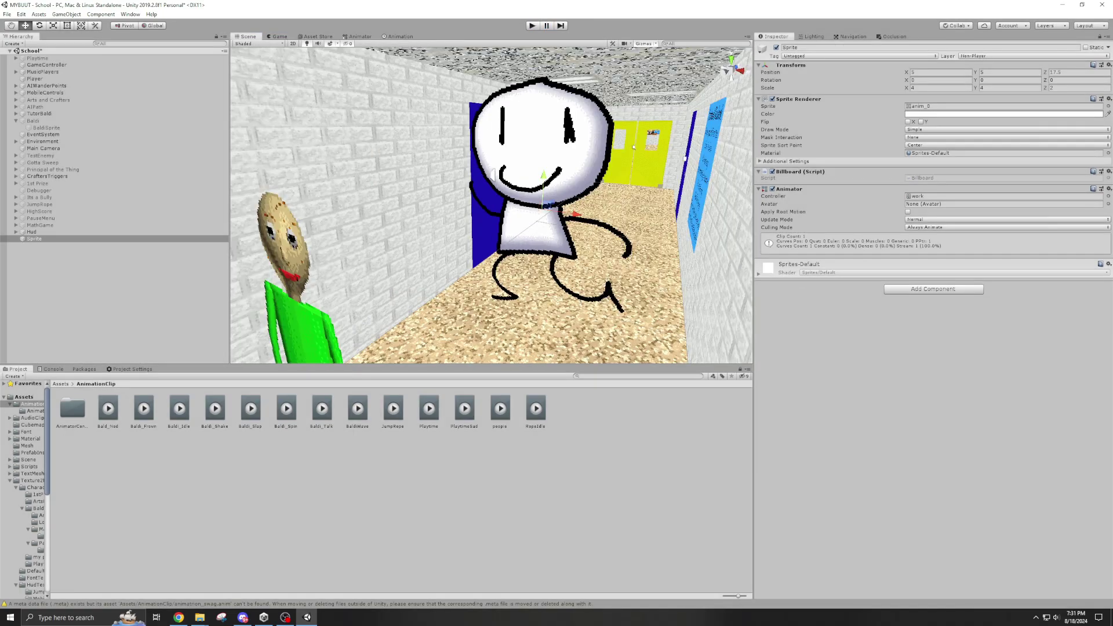
Step: Set the poopie state's playback speed to 0.25 in the work controller
left_click(536, 408)
double_click(500, 408)
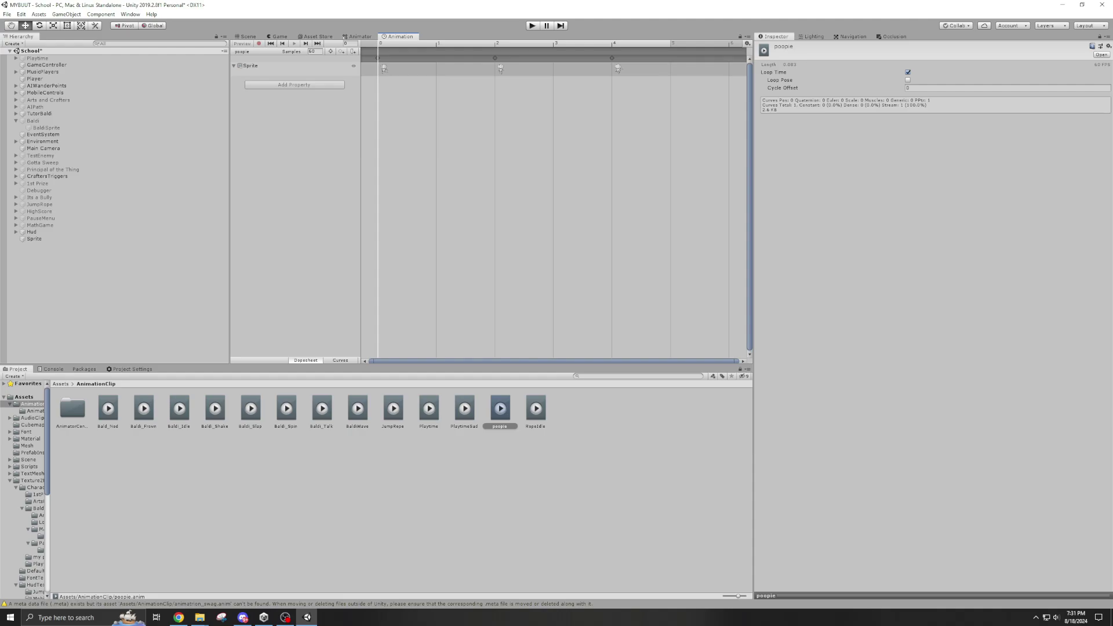
left_click(360, 36)
left_click(516, 243)
left_click(927, 72)
type("0.25")
key("Return")
Step: Save the hallway scene and enter Play mode to watch the slowed animation
left_click(246, 36)
left_click(7, 14)
left_click(20, 45)
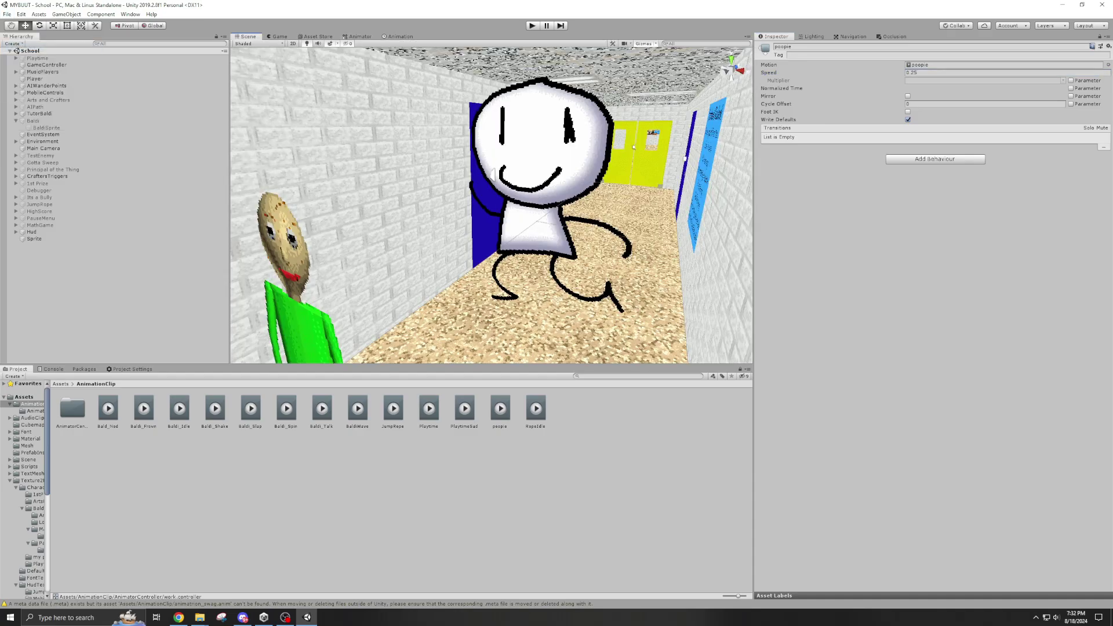
key("ctrl+p")
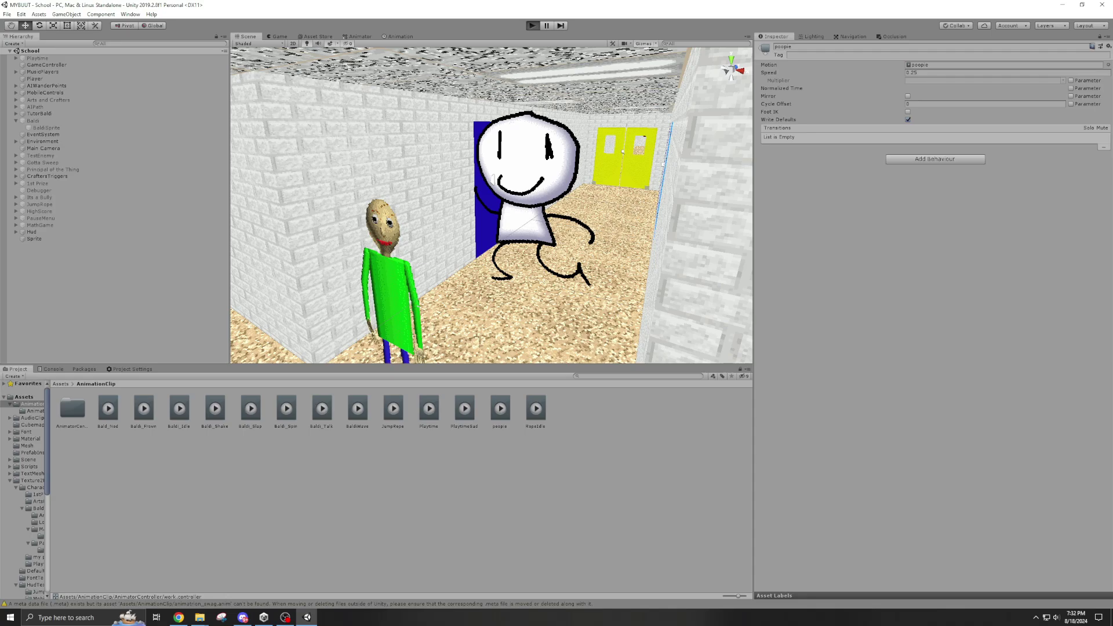